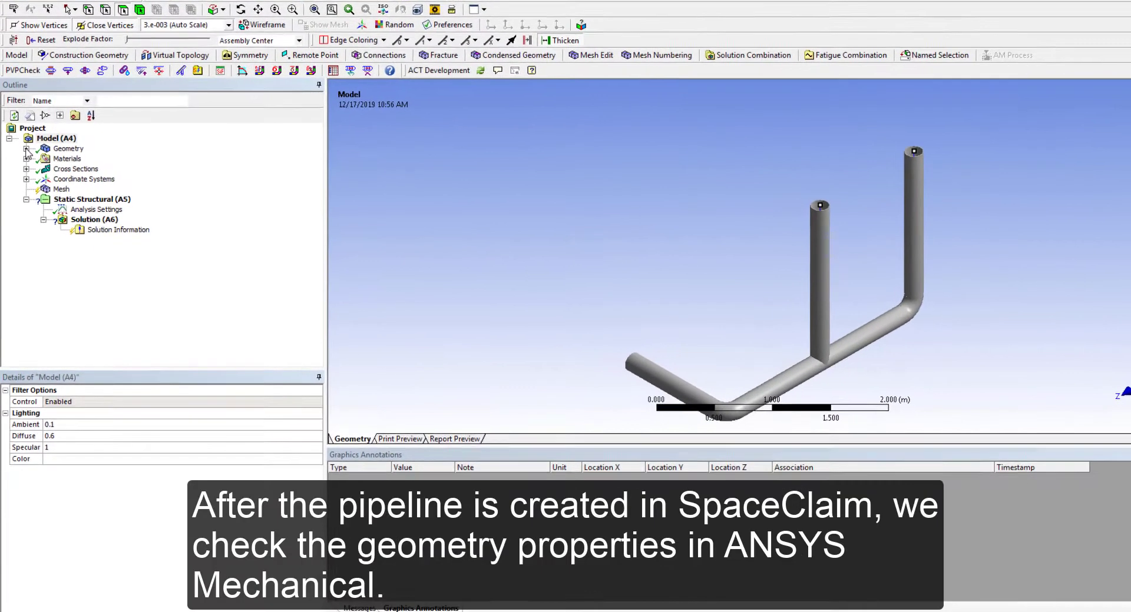
# Change the AISC_Pipe6SCH40 beam body's Model Type from Beam to Pipe
pyautogui.click(26, 148)
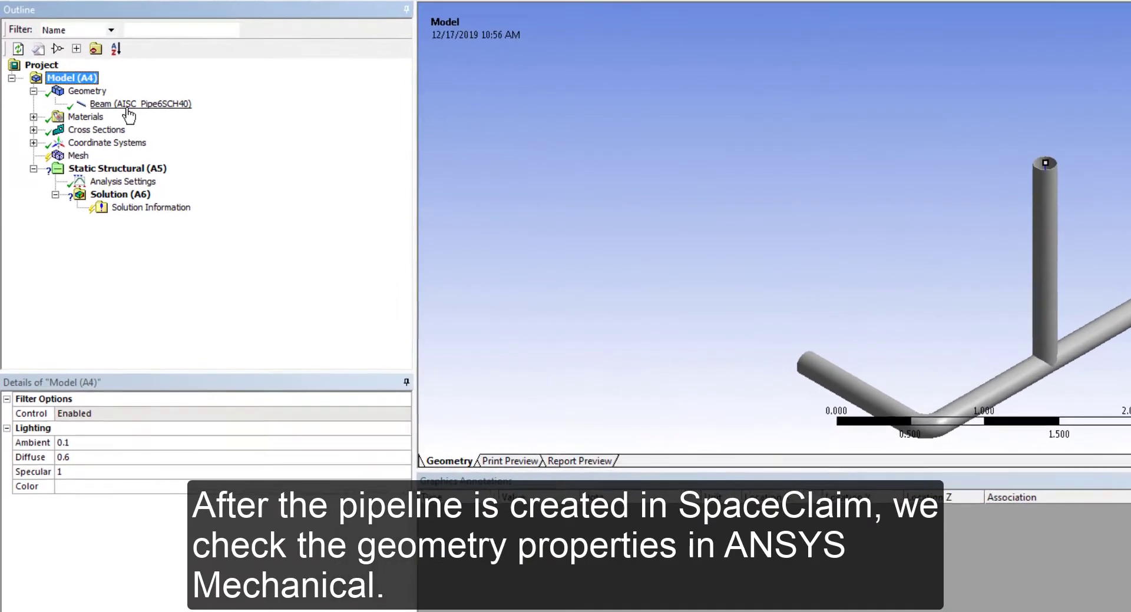
pyautogui.click(99, 160)
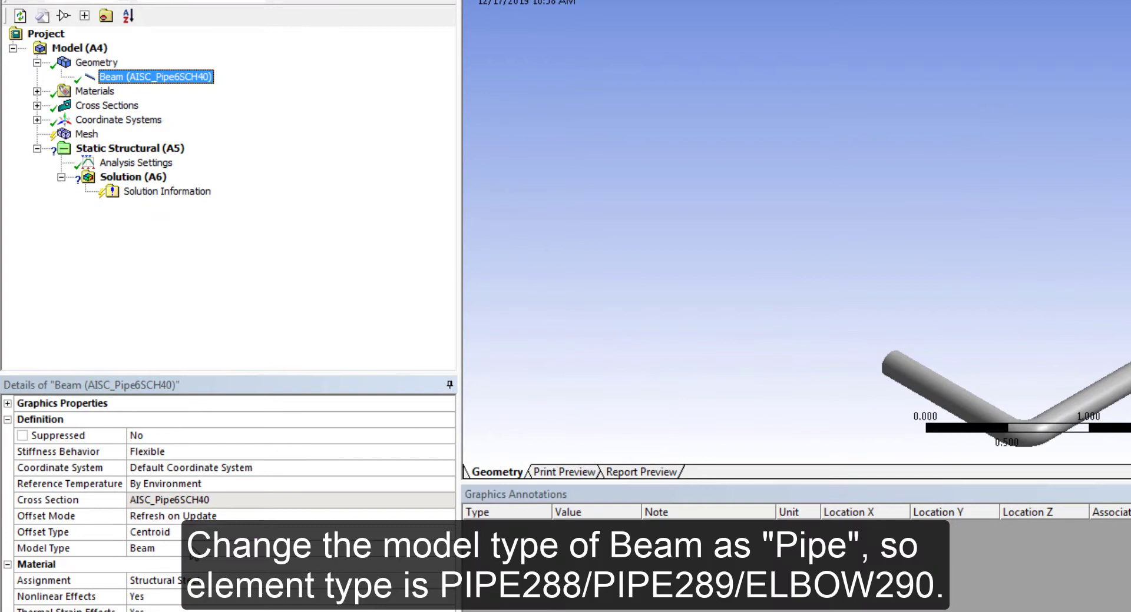
pyautogui.click(235, 552)
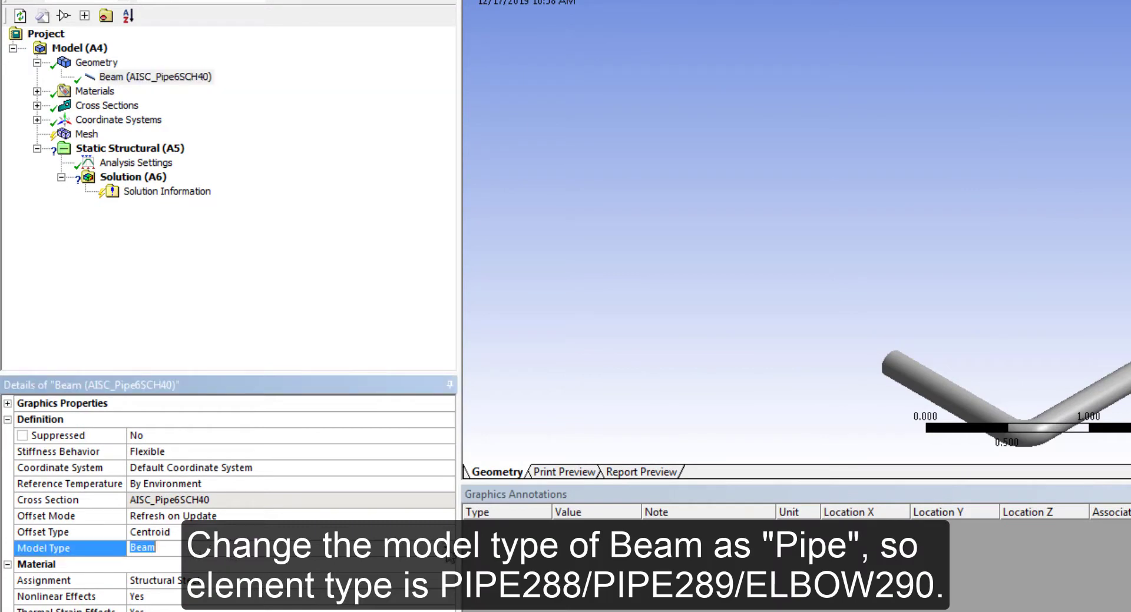
pyautogui.click(447, 548)
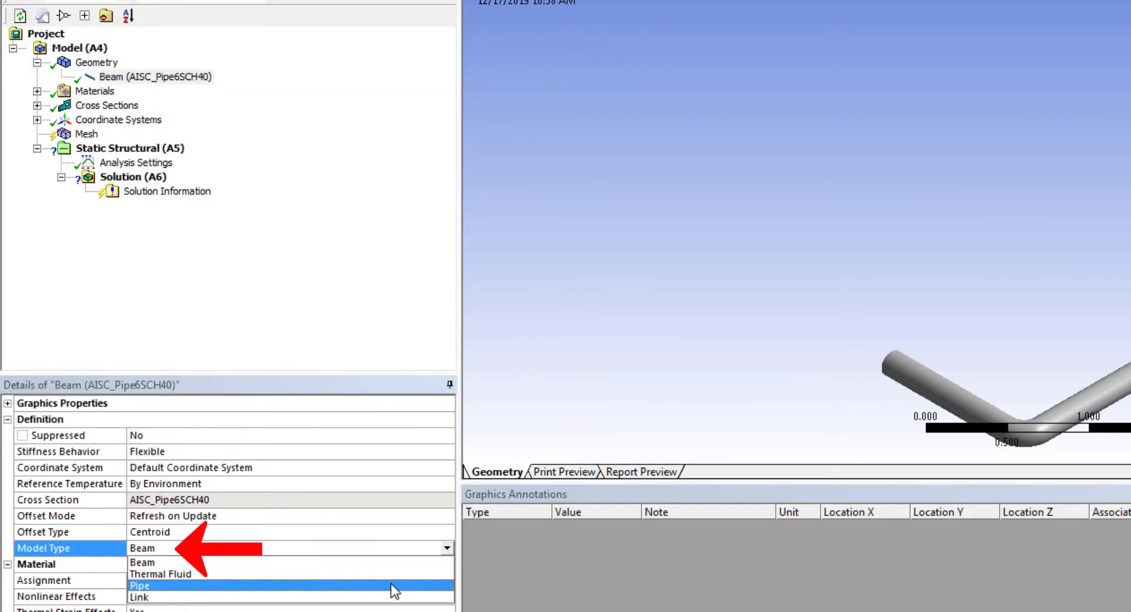
pyautogui.click(391, 586)
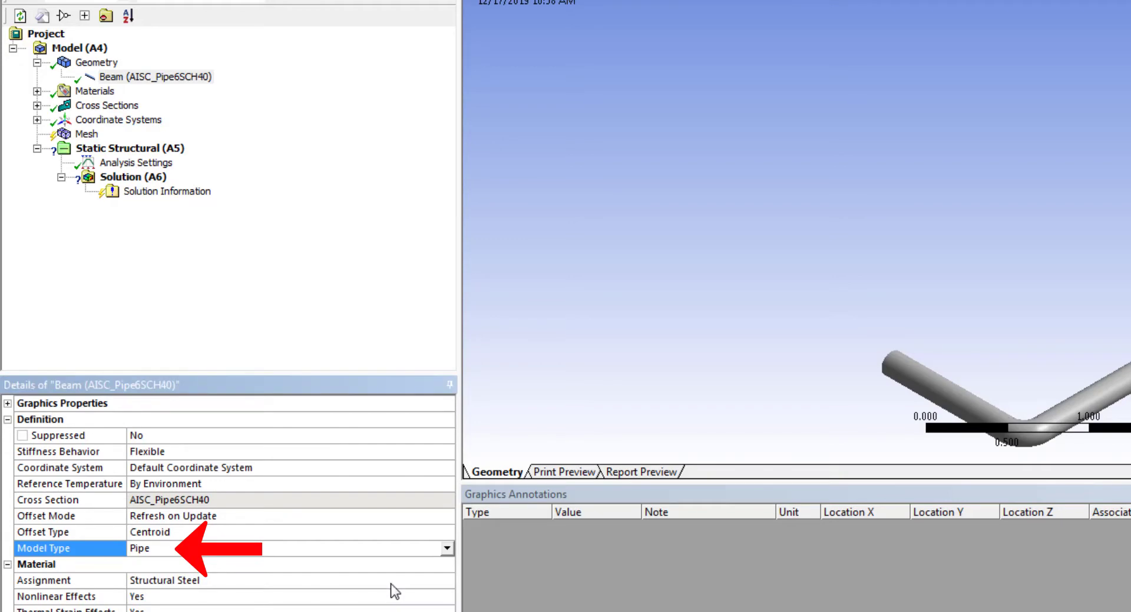
# Review Structural Steel and the AISC_Pipe6SCH40 cross section (Ri 7.7089e-002 m, Ro 8.4201e-002 m)
pyautogui.click(36, 92)
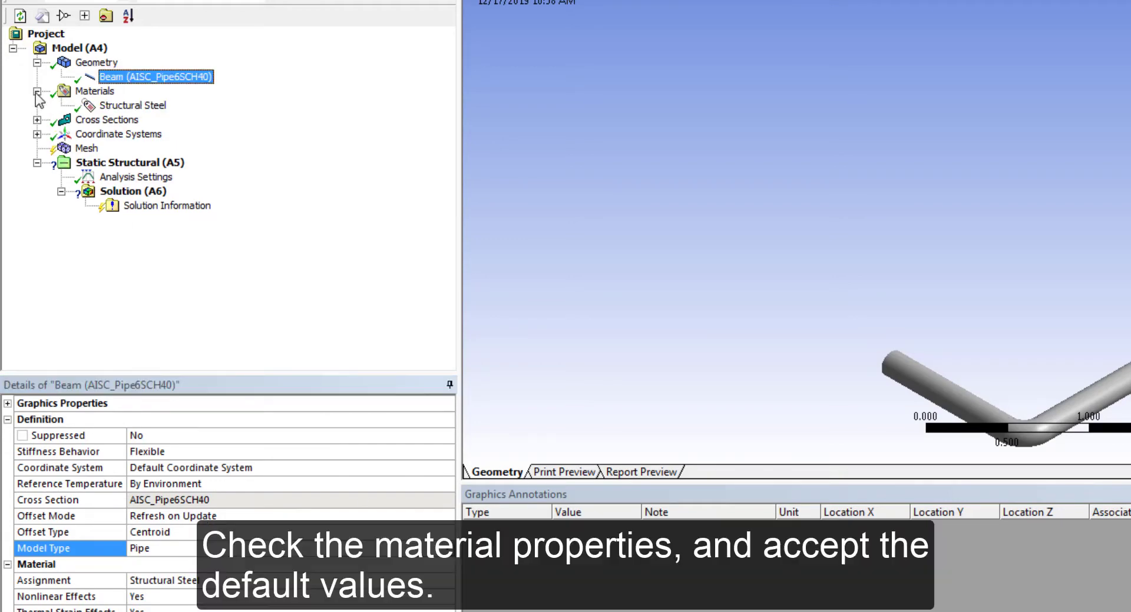
pyautogui.click(133, 106)
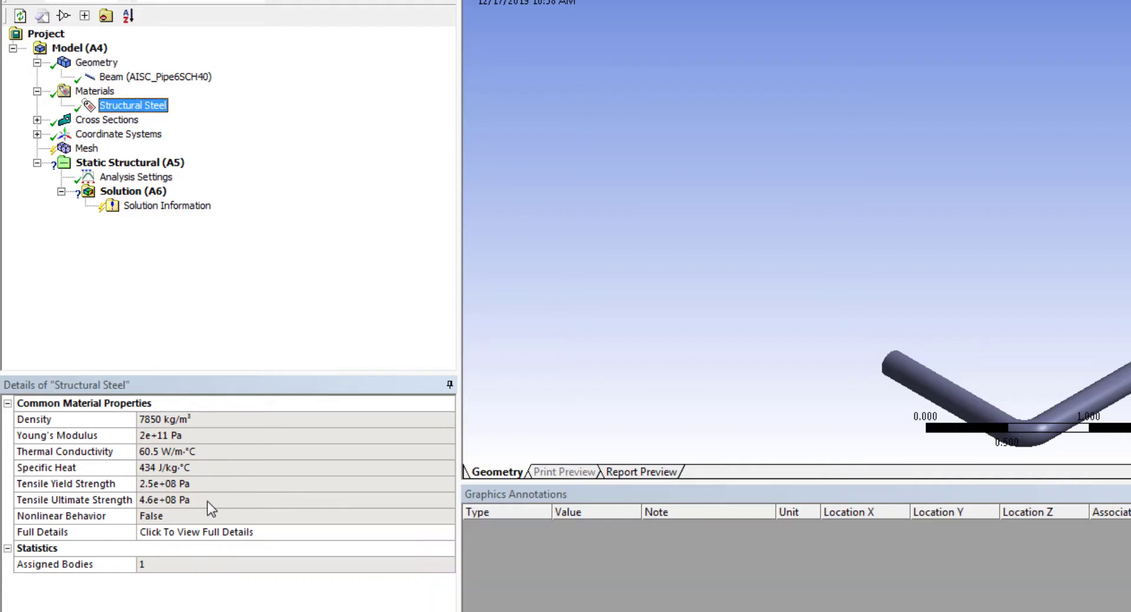
pyautogui.click(36, 120)
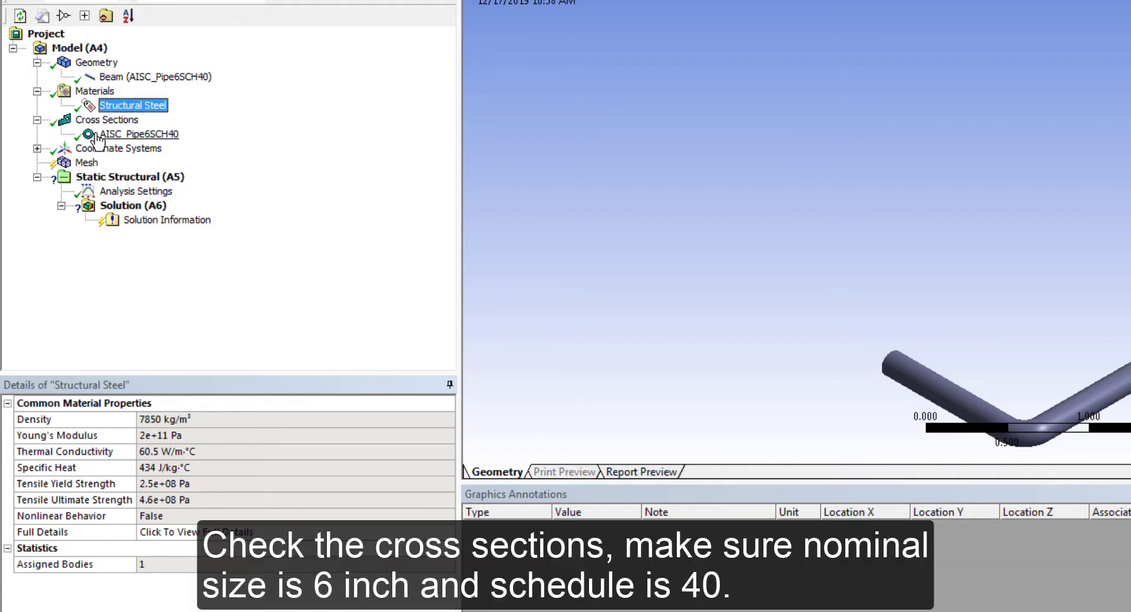
pyautogui.click(97, 135)
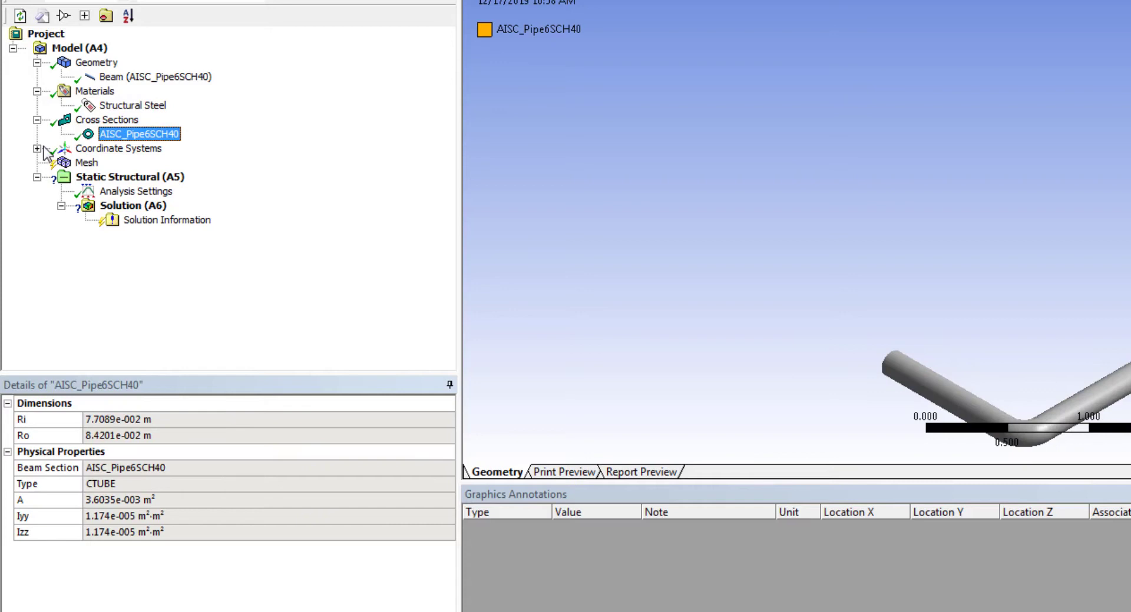
pyautogui.click(37, 149)
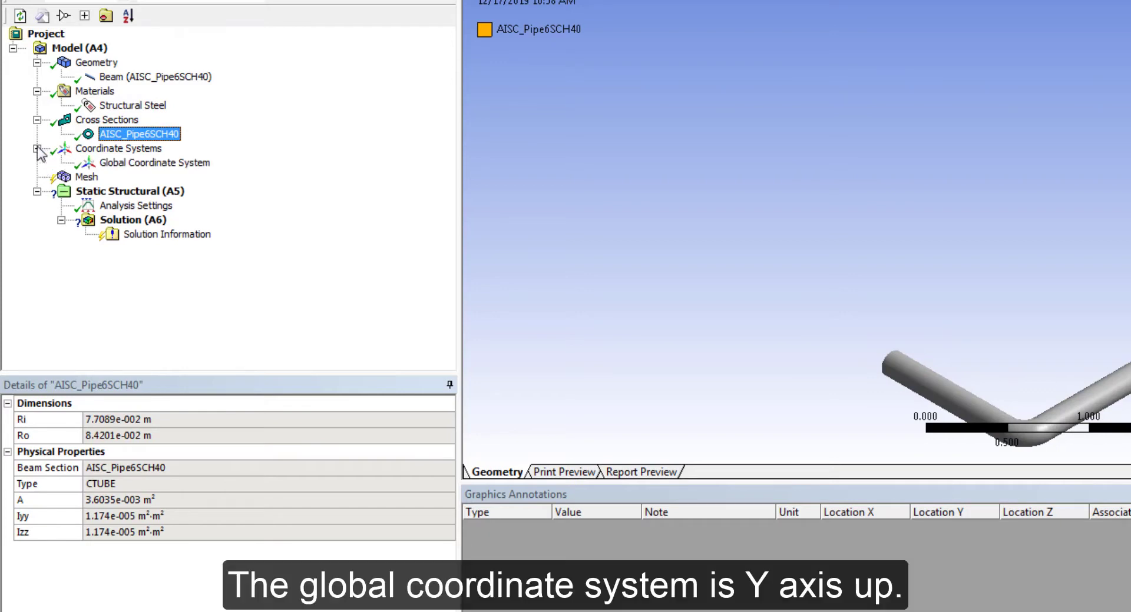
# Set the mesh Element Order to Linear
pyautogui.click(87, 177)
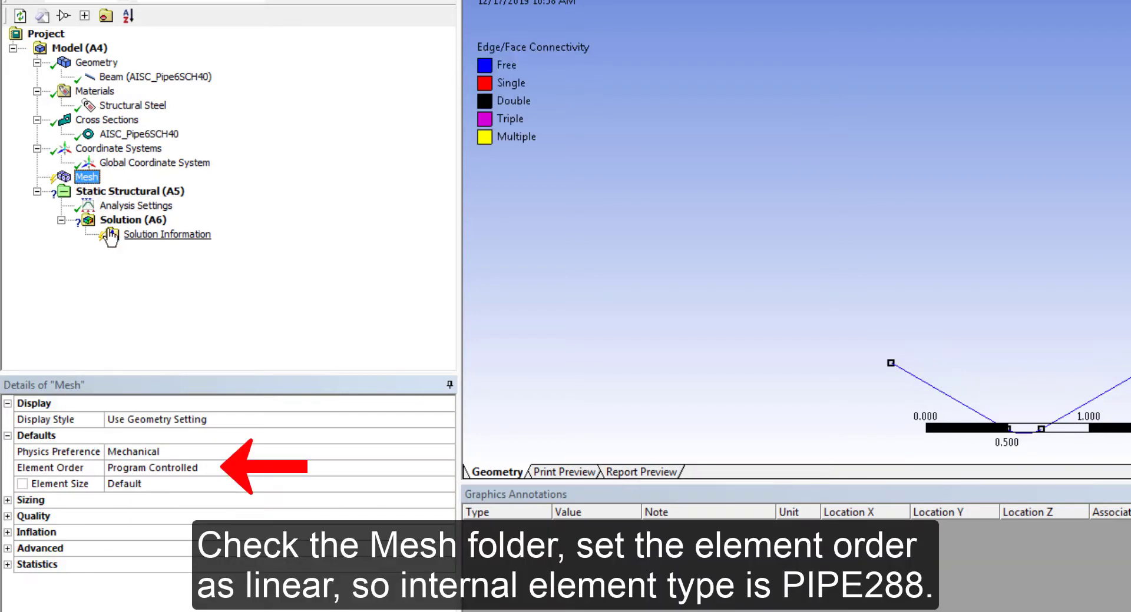
pyautogui.click(221, 468)
pyautogui.click(447, 468)
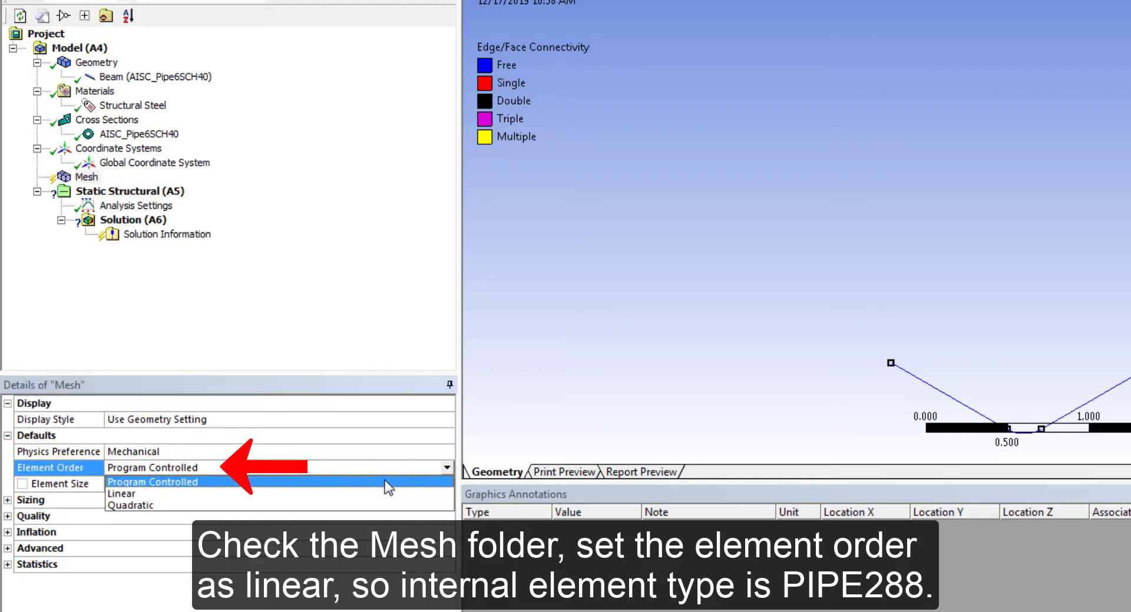
pyautogui.click(371, 491)
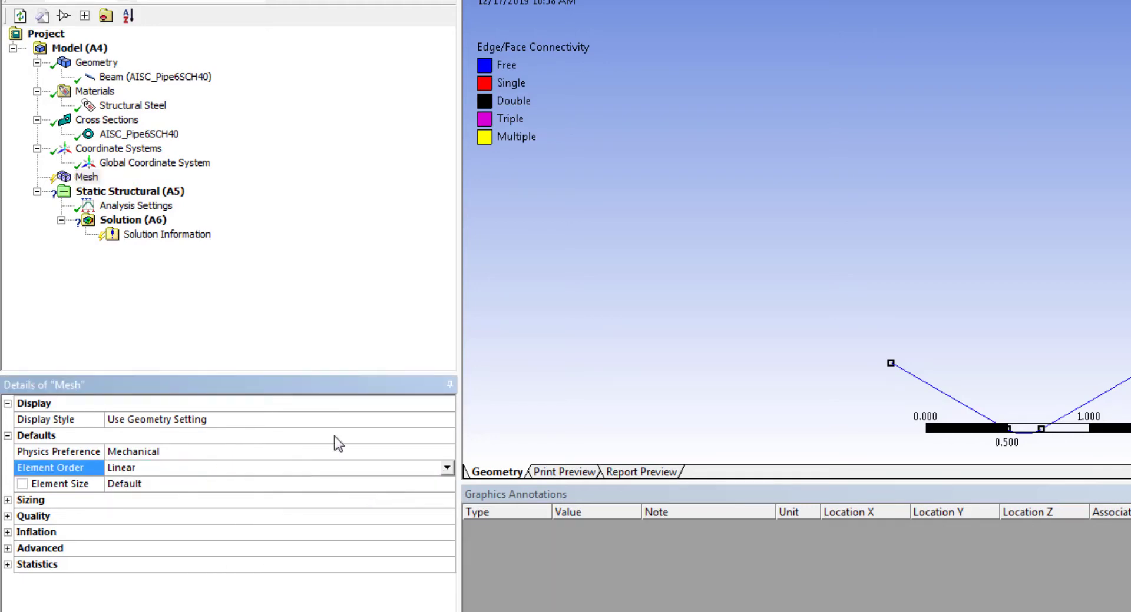
# Generate the mesh for the pipeline
pyautogui.click(87, 177)
pyautogui.rightClick(88, 177)
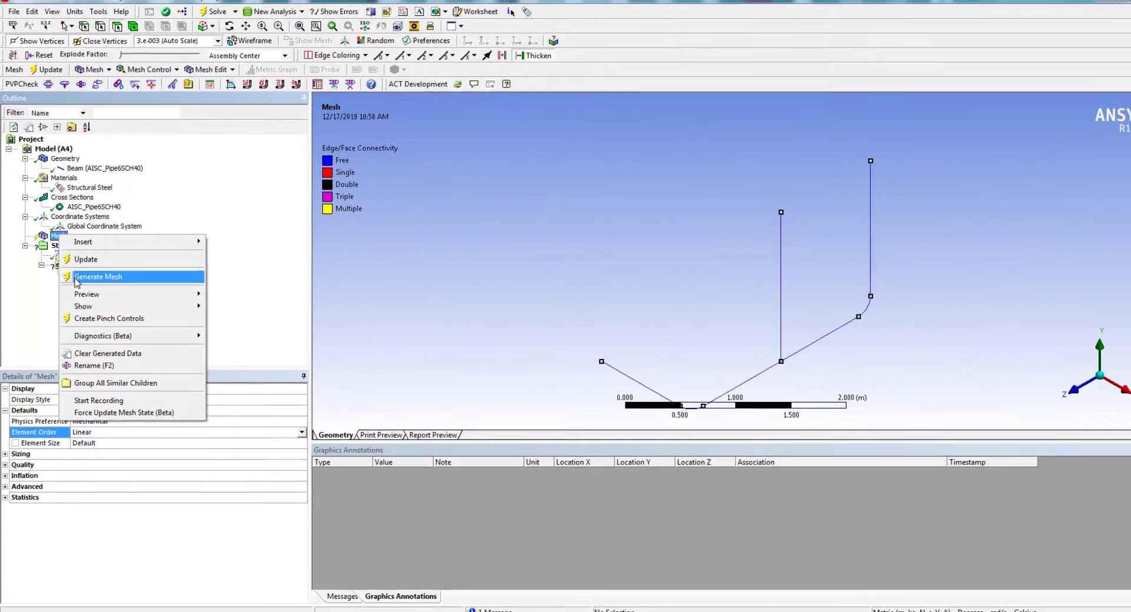
pyautogui.click(98, 277)
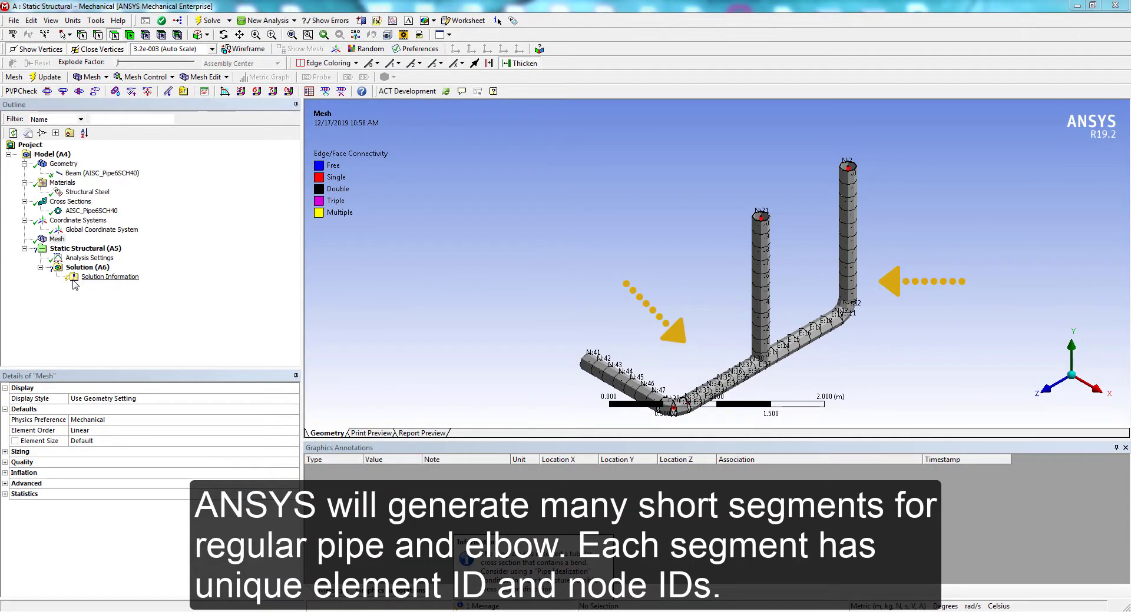
# Add a Fixed Support on the three open end vertices of the pipes
pyautogui.click(73, 250)
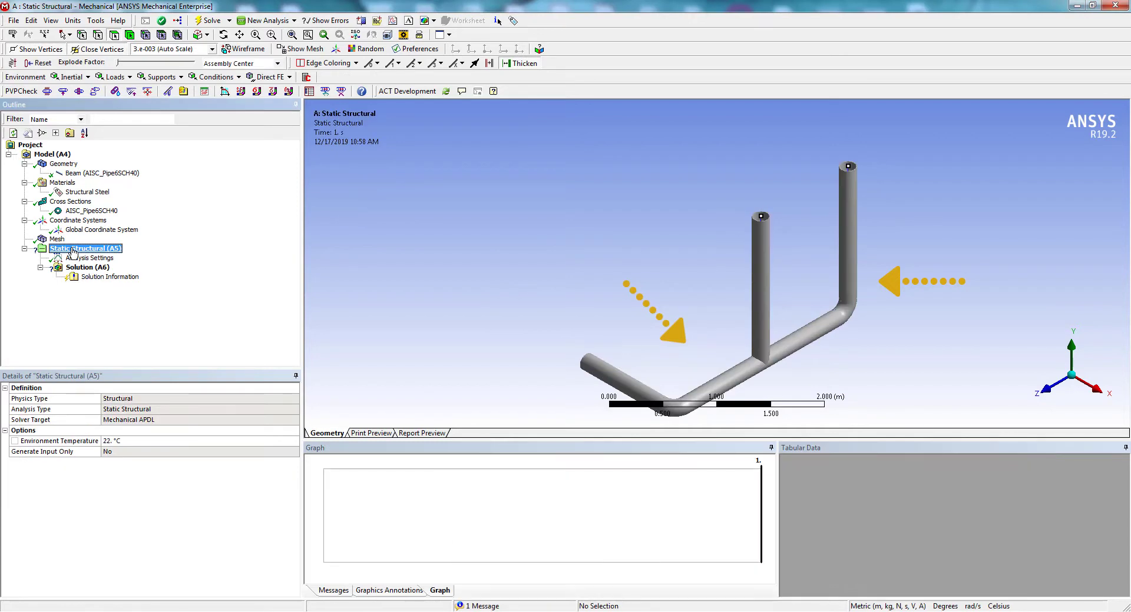
pyautogui.rightClick(74, 252)
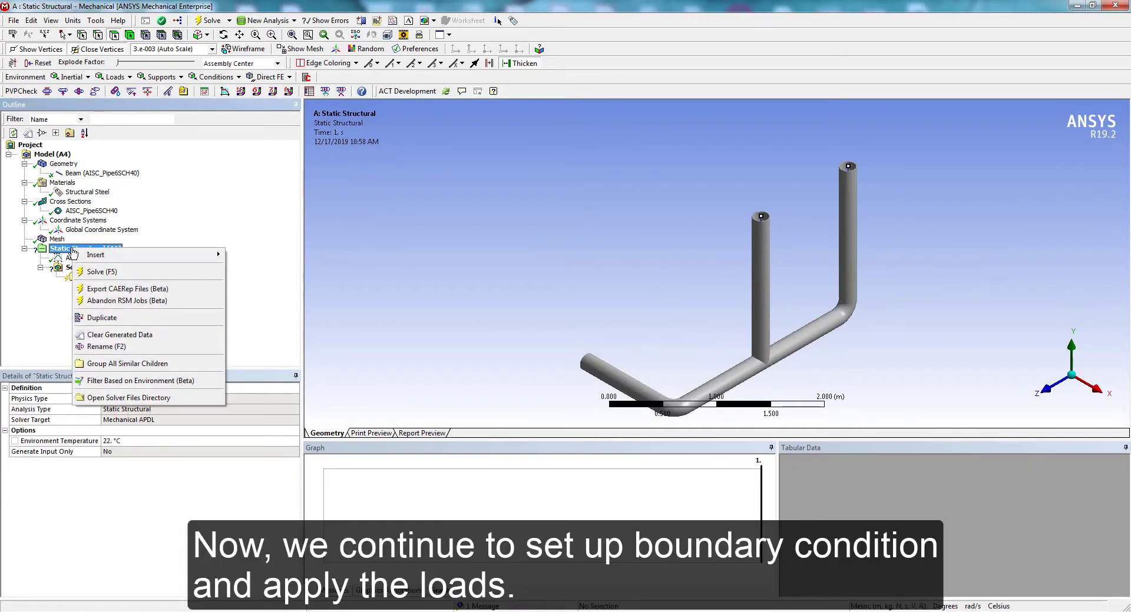
pyautogui.moveTo(83, 256)
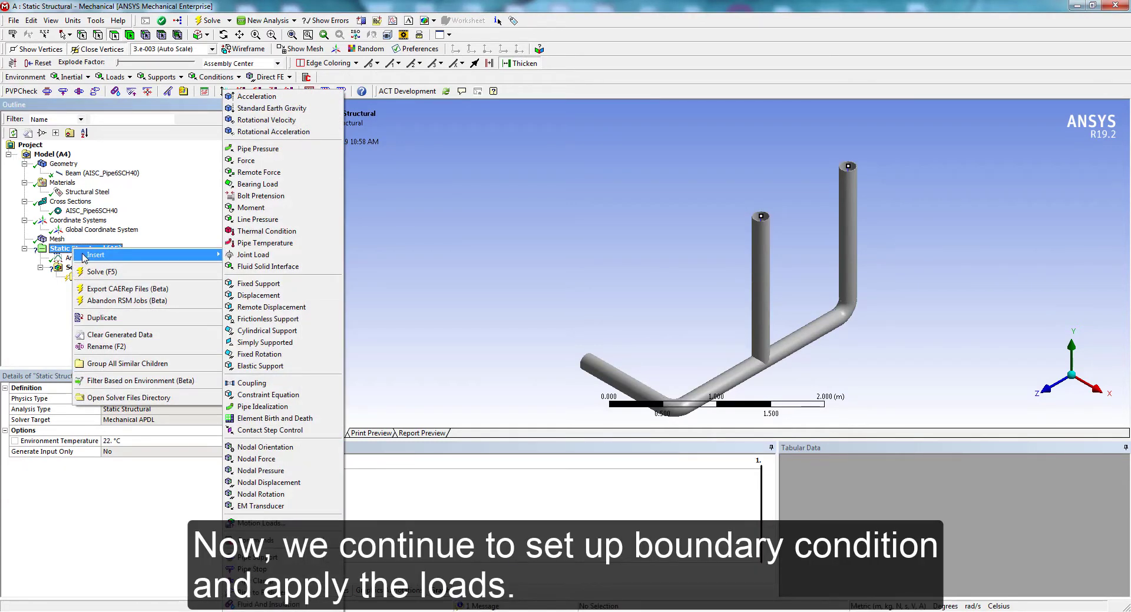
pyautogui.click(256, 285)
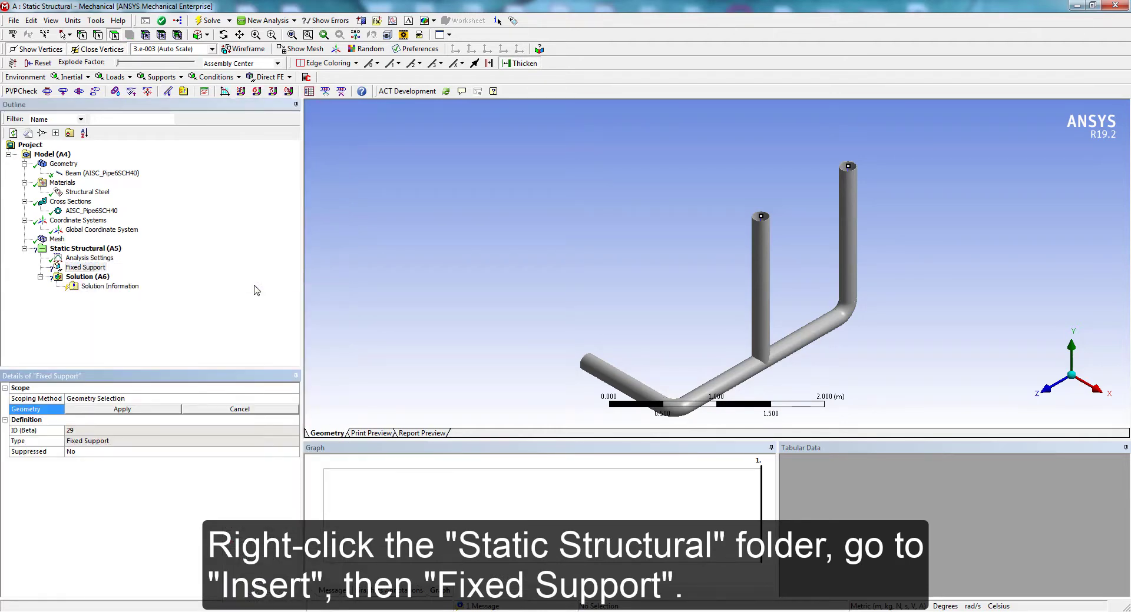
pyautogui.click(81, 35)
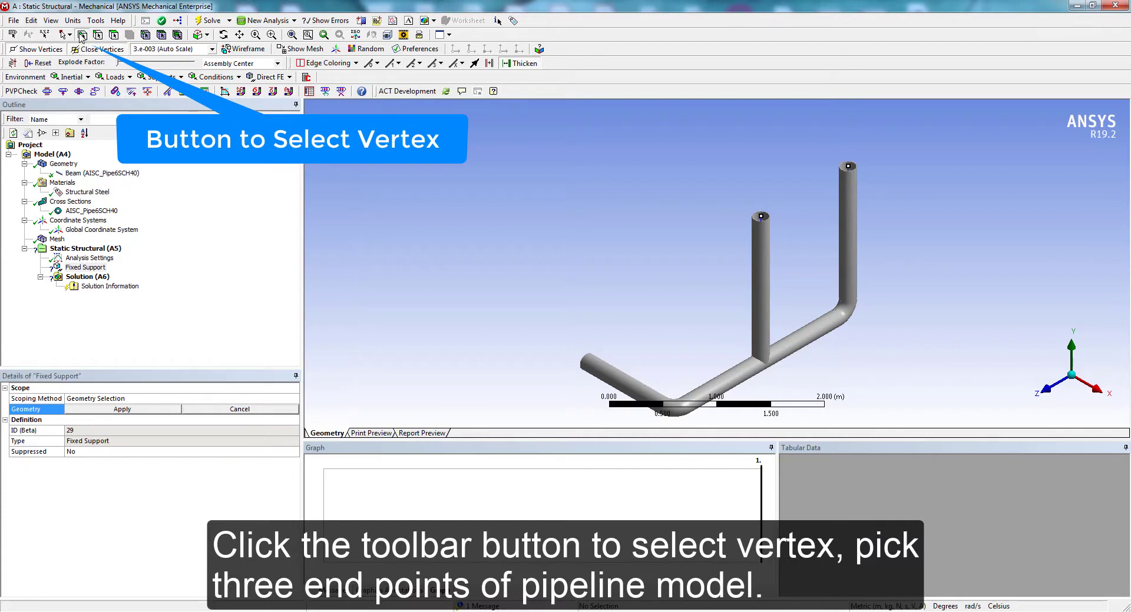
pyautogui.click(587, 363)
pyautogui.keyDown('ctrl'); pyautogui.click(761, 217); pyautogui.keyUp('ctrl')
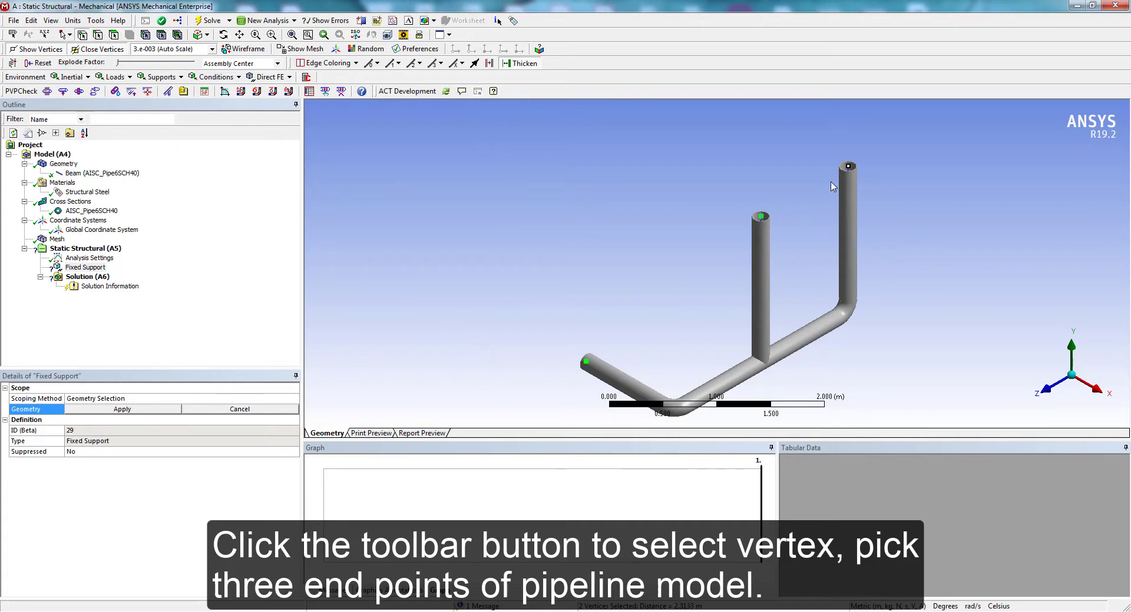
pyautogui.keyDown('ctrl'); pyautogui.click(848, 166); pyautogui.keyUp('ctrl')
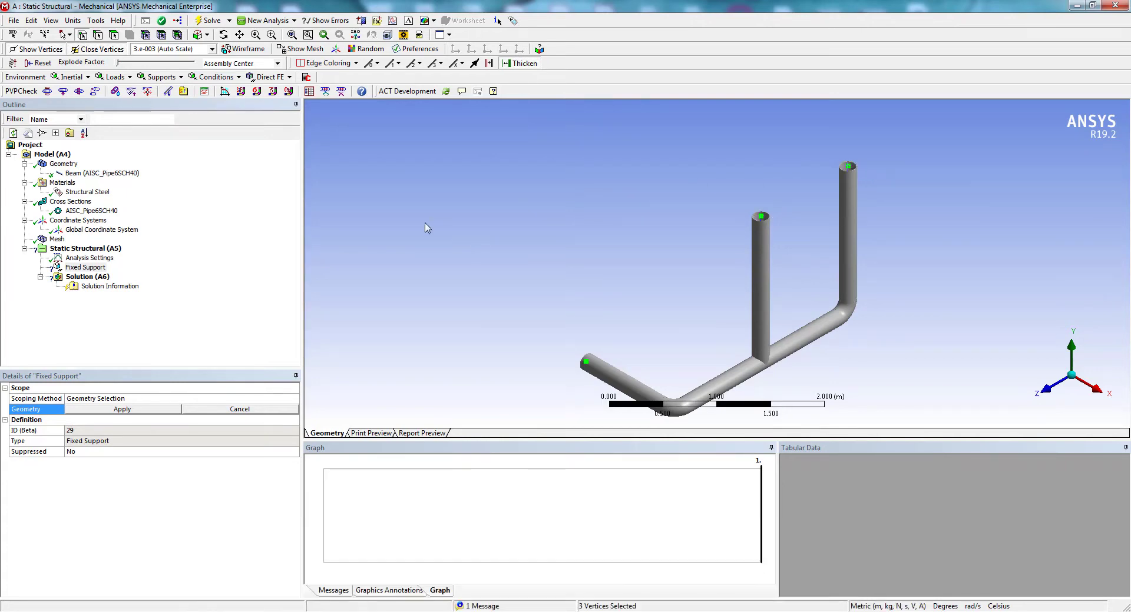
pyautogui.click(122, 409)
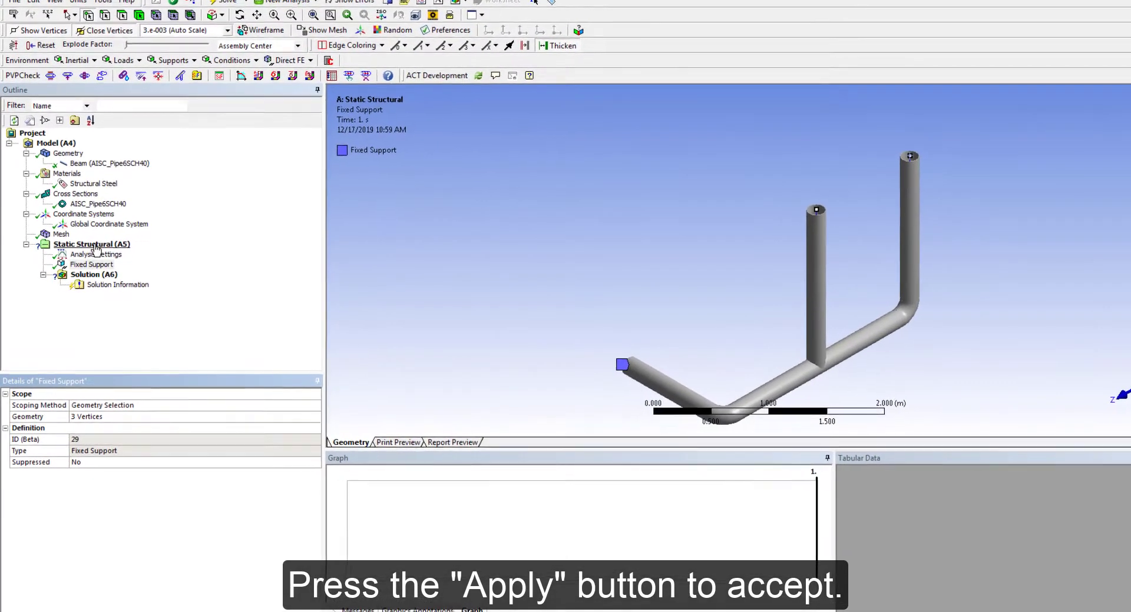
# Add Standard Earth Gravity acting in the -Y Direction
pyautogui.click(94, 245)
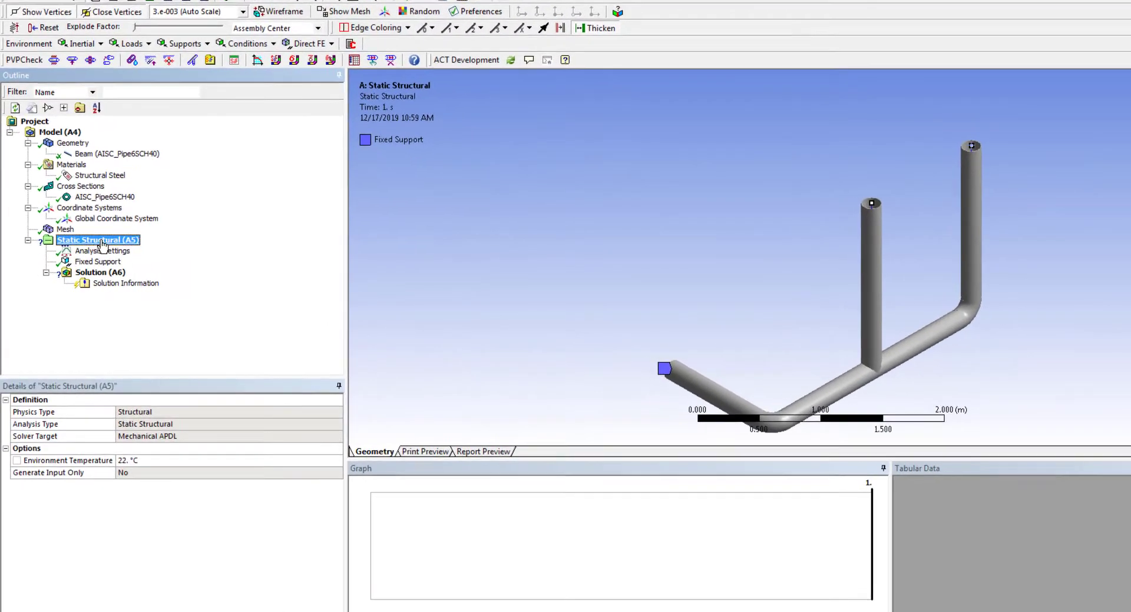
pyautogui.rightClick(106, 244)
pyautogui.moveTo(133, 244)
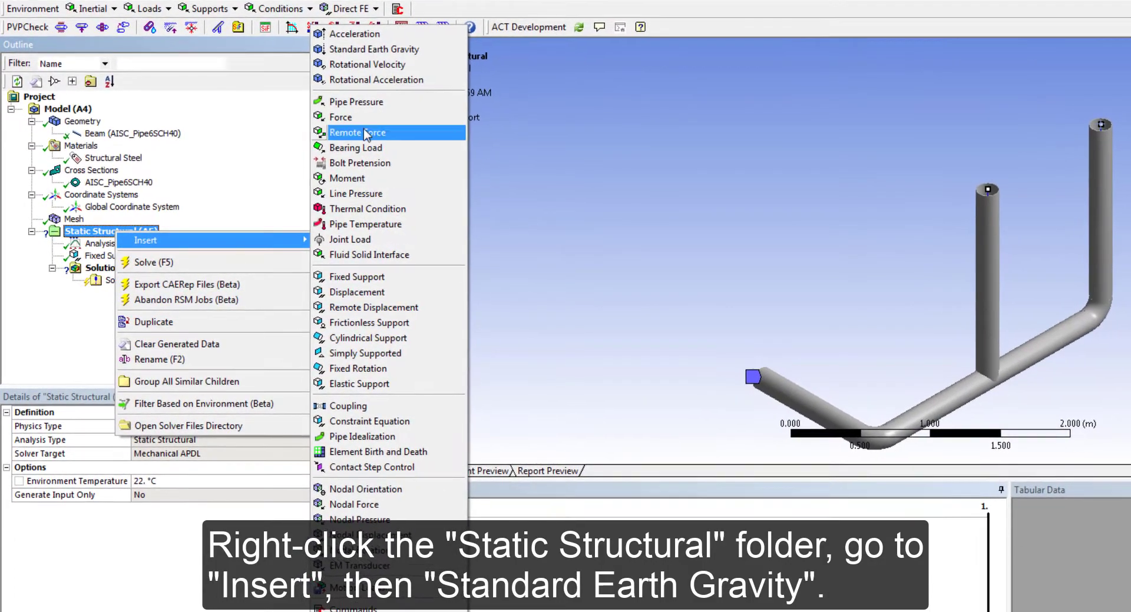
pyautogui.click(360, 48)
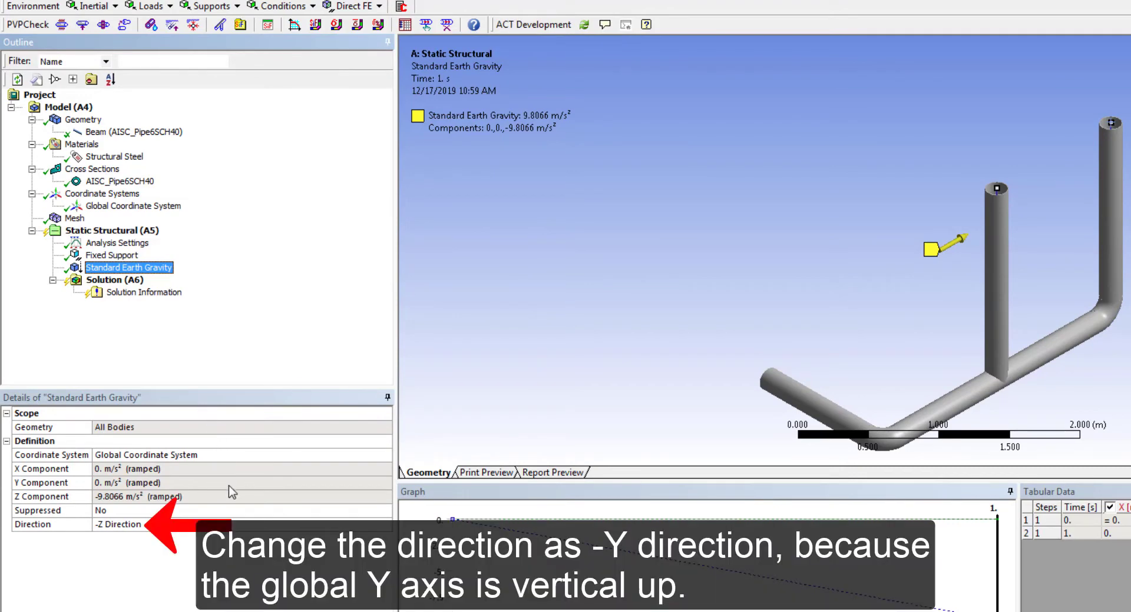
pyautogui.click(279, 526)
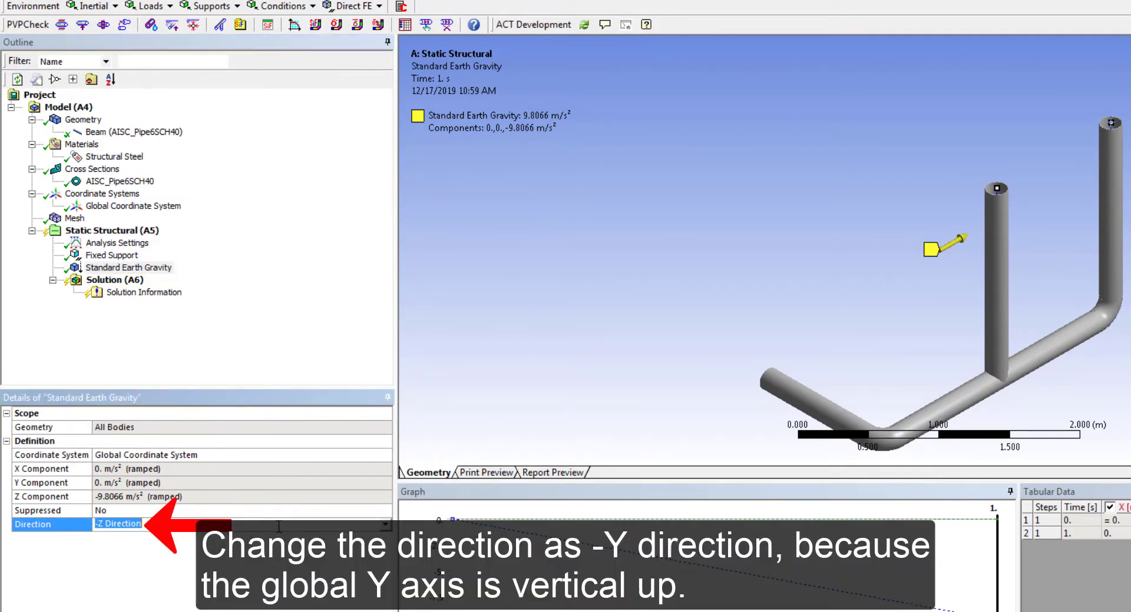
pyautogui.click(386, 526)
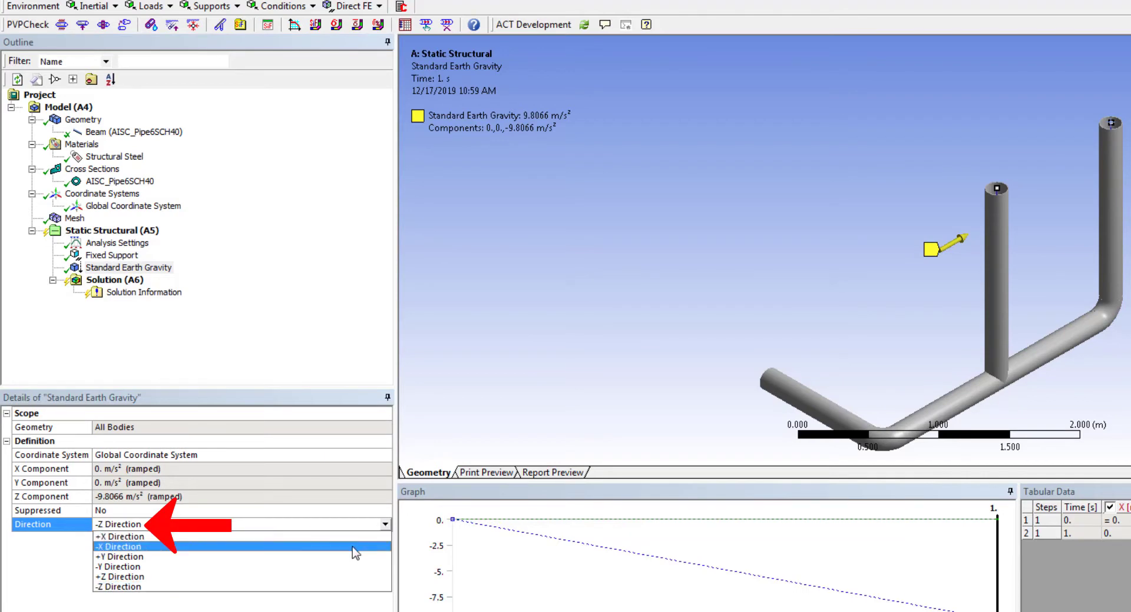
pyautogui.click(344, 566)
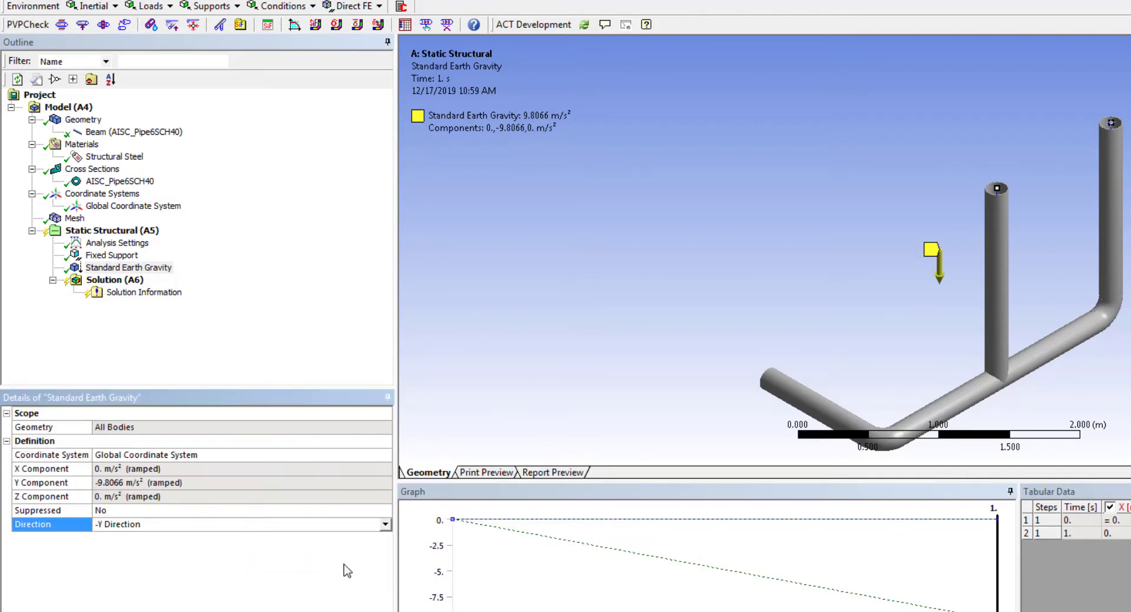
# Add a Pipe Pressure load scoped to all pipe edges
pyautogui.rightClick(123, 233)
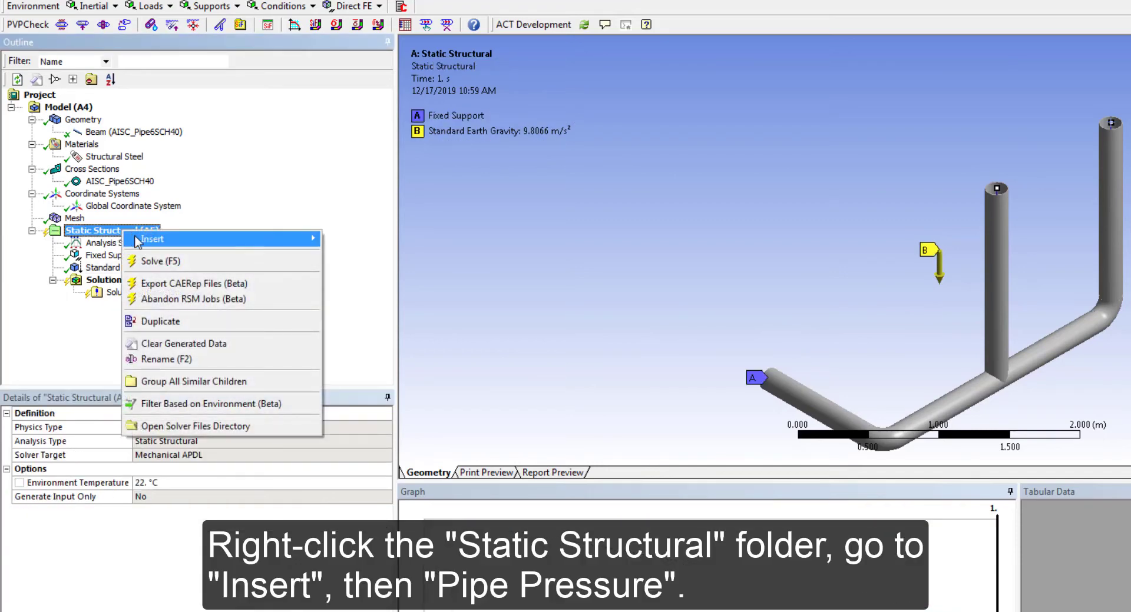
pyautogui.moveTo(137, 241)
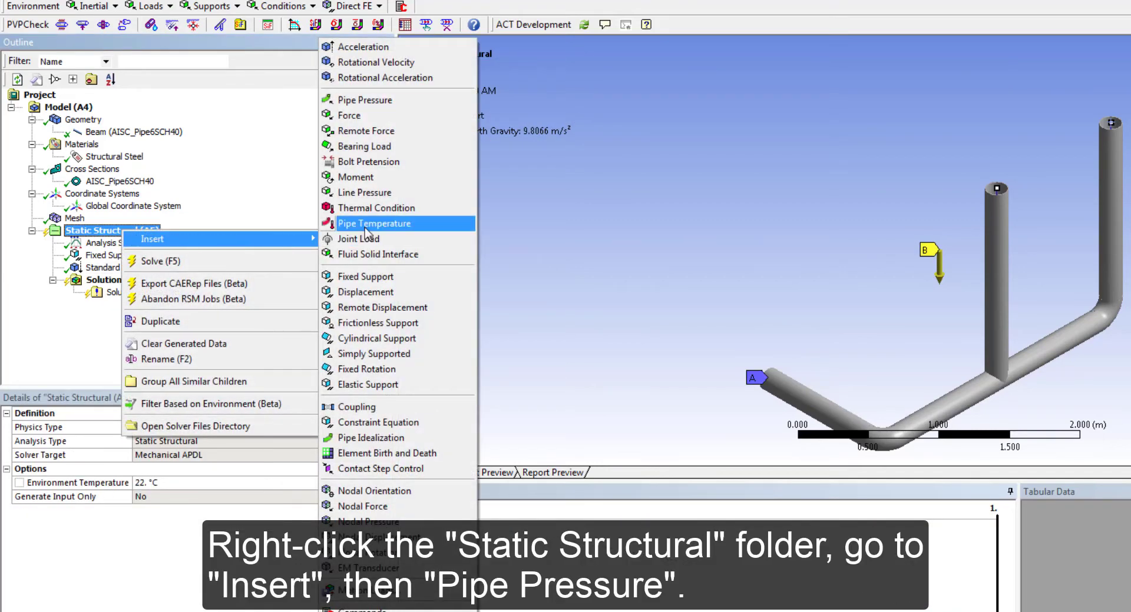
pyautogui.click(368, 102)
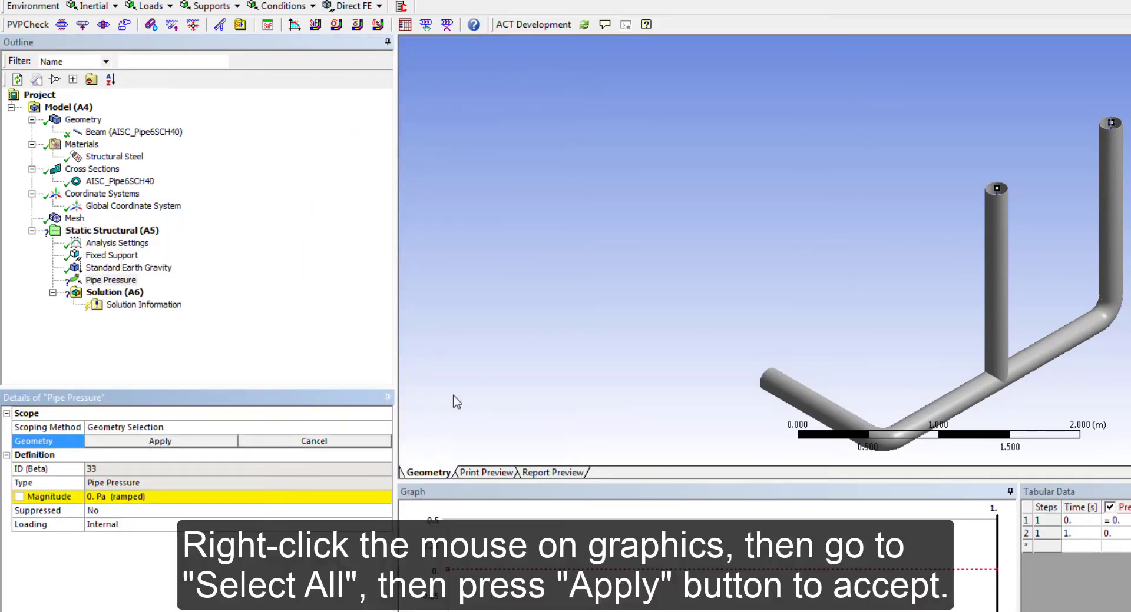
pyautogui.rightClick(450, 391)
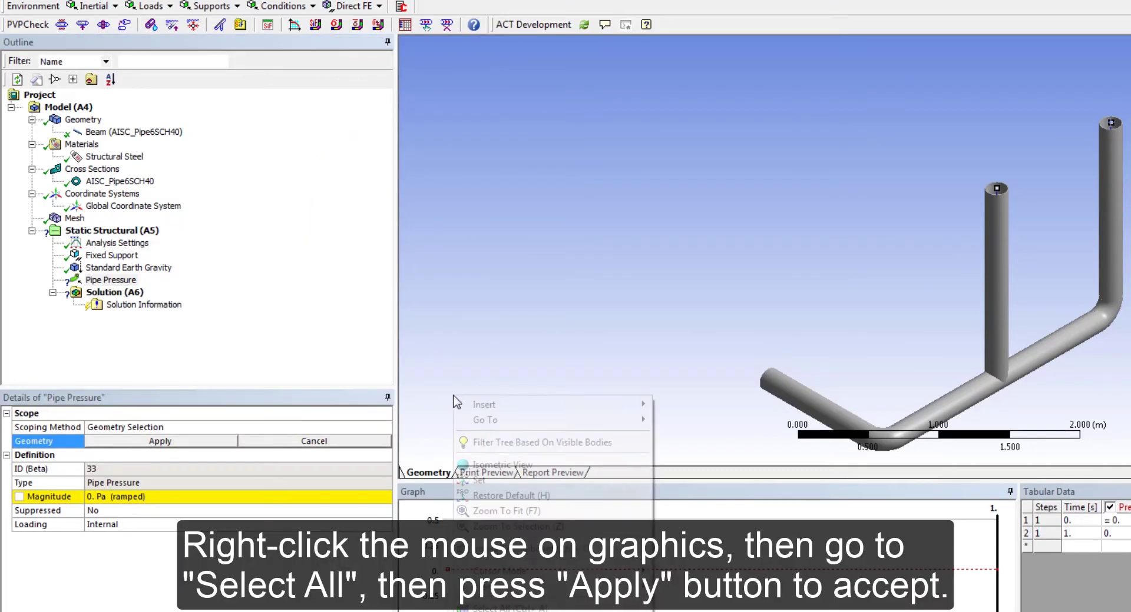
pyautogui.click(501, 607)
pyautogui.click(165, 441)
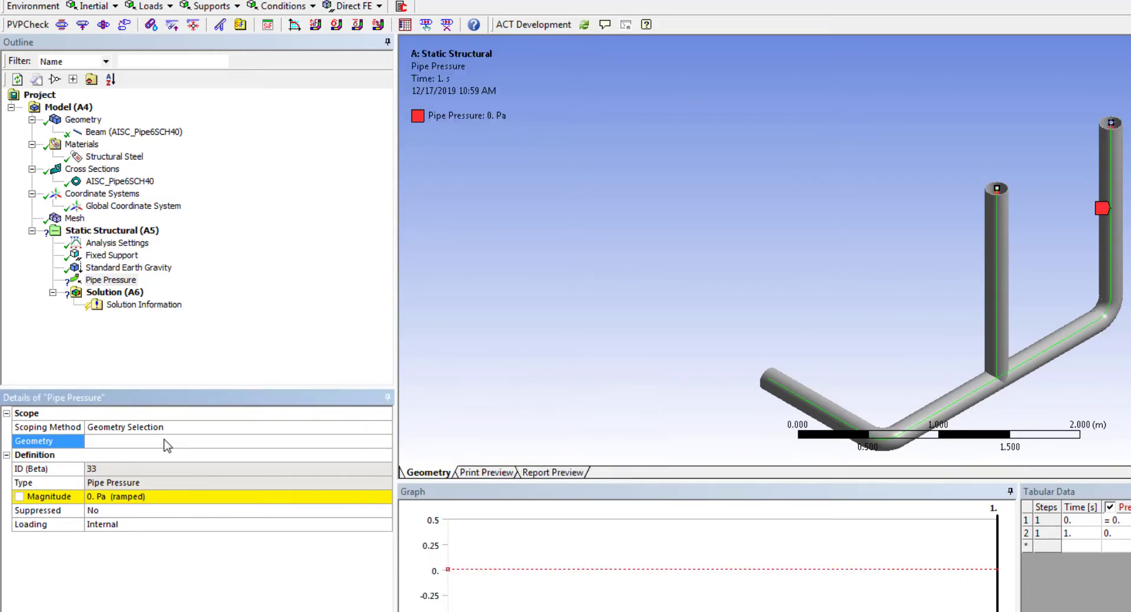
# Set the pipe pressure magnitude to 1.e+006 Pa
pyautogui.click(165, 498)
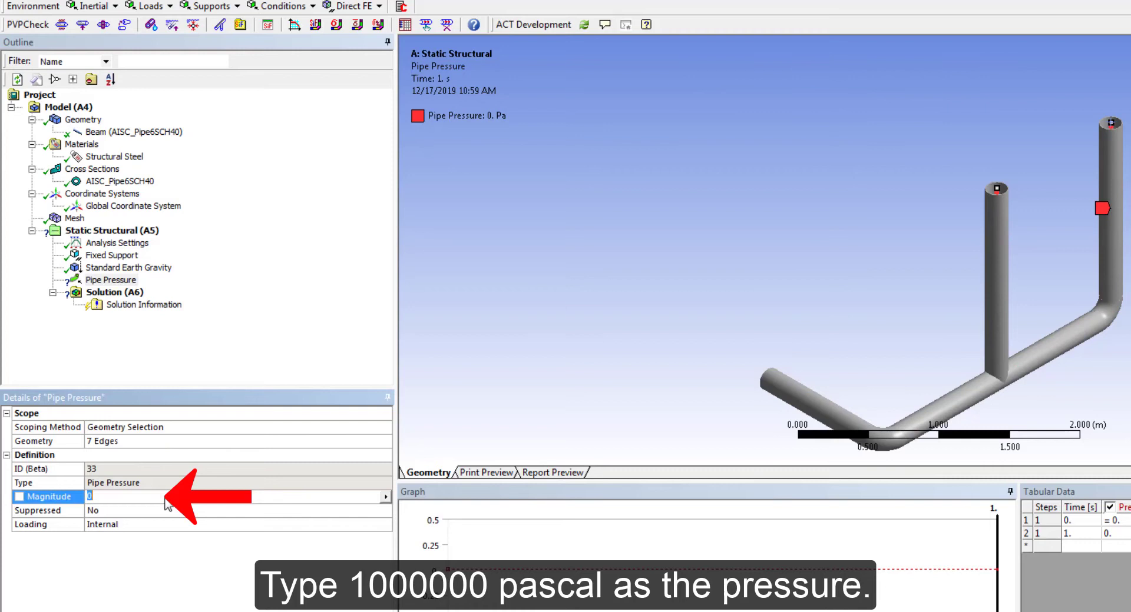
pyautogui.write('1000000')
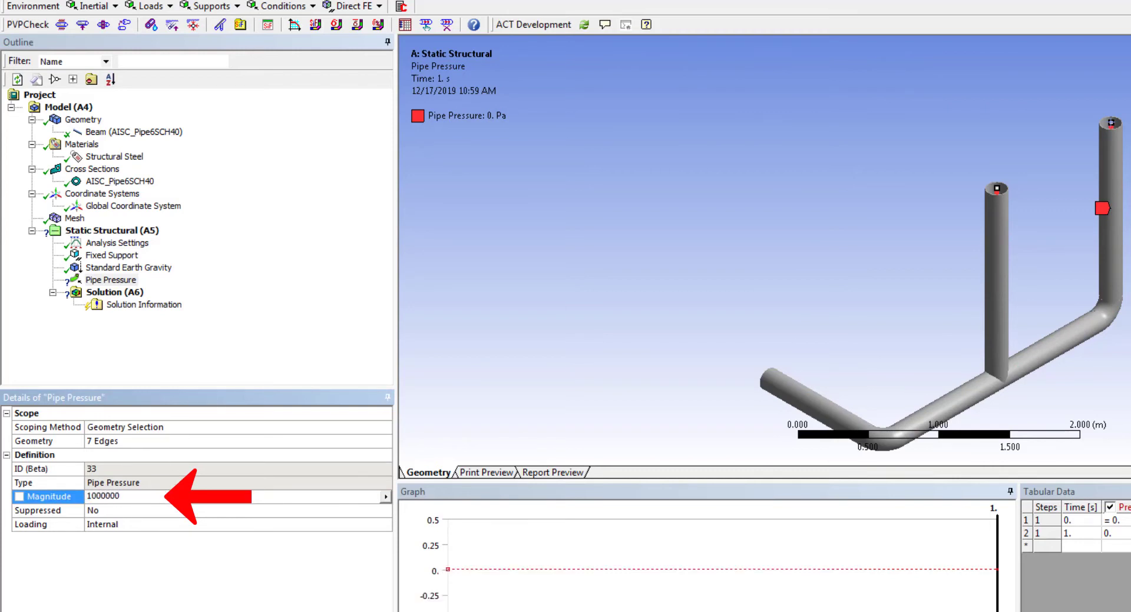
pyautogui.press('Return')
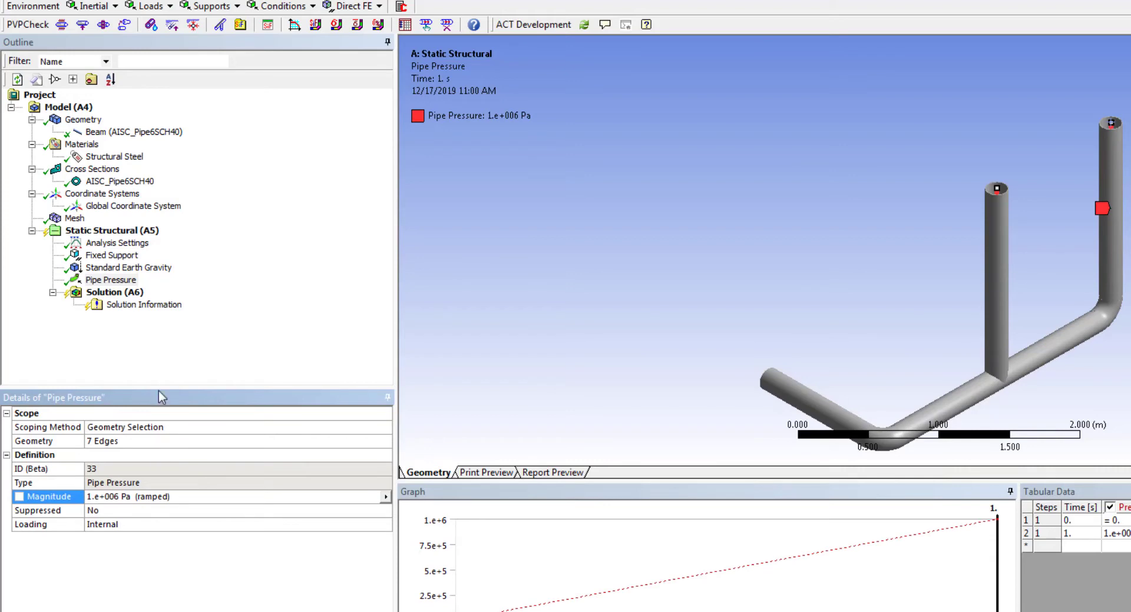
# Add a Pipe Temperature load scoped to all 7 pipe edges
pyautogui.click(121, 232)
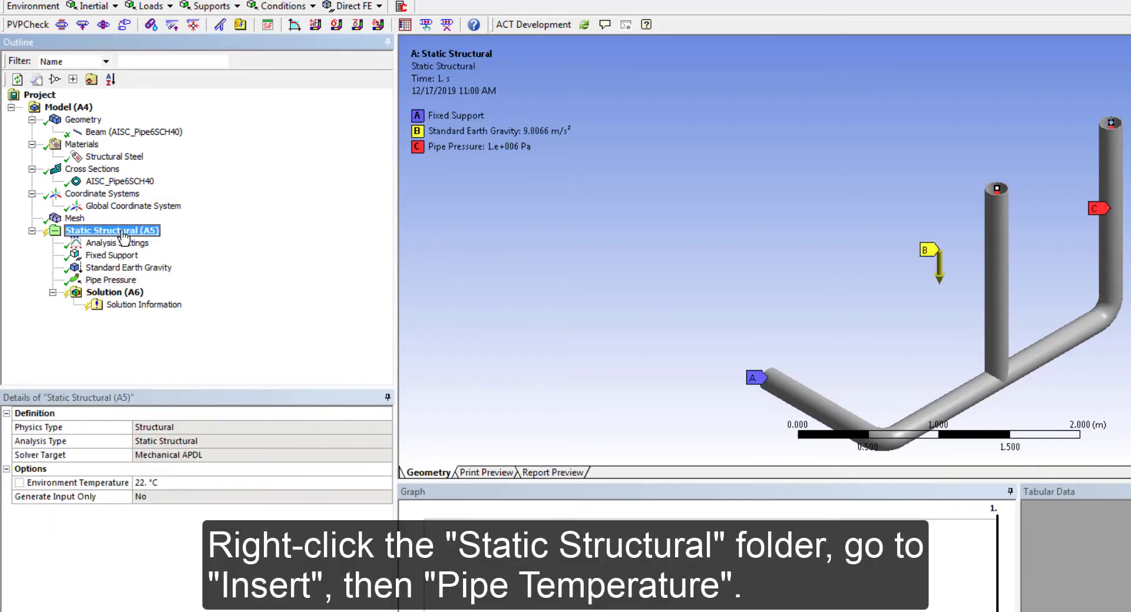
pyautogui.rightClick(123, 236)
pyautogui.moveTo(158, 240)
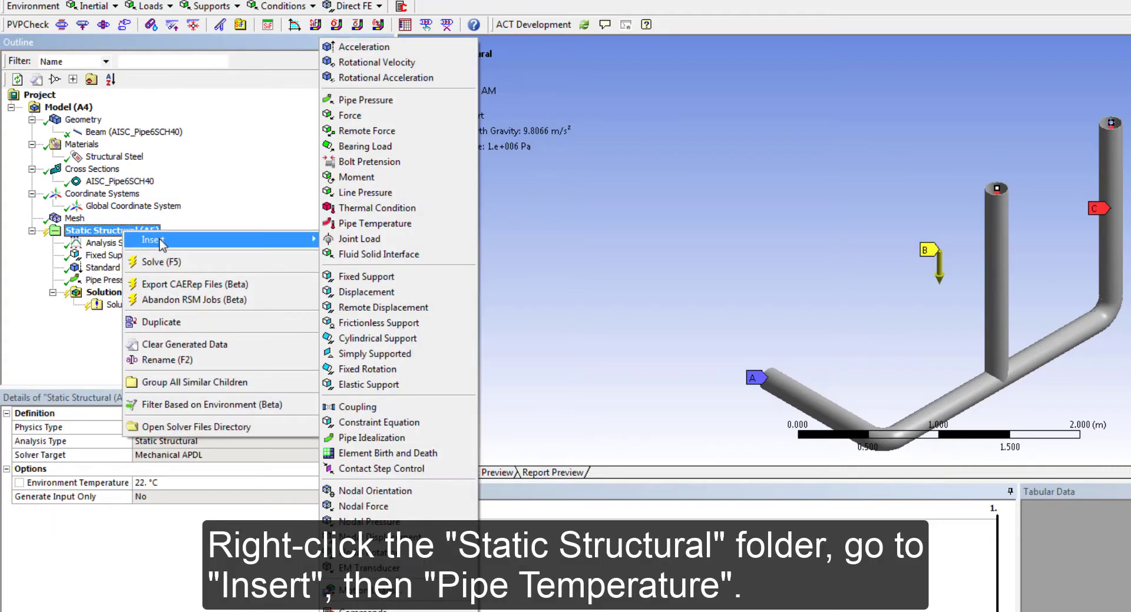
pyautogui.click(373, 226)
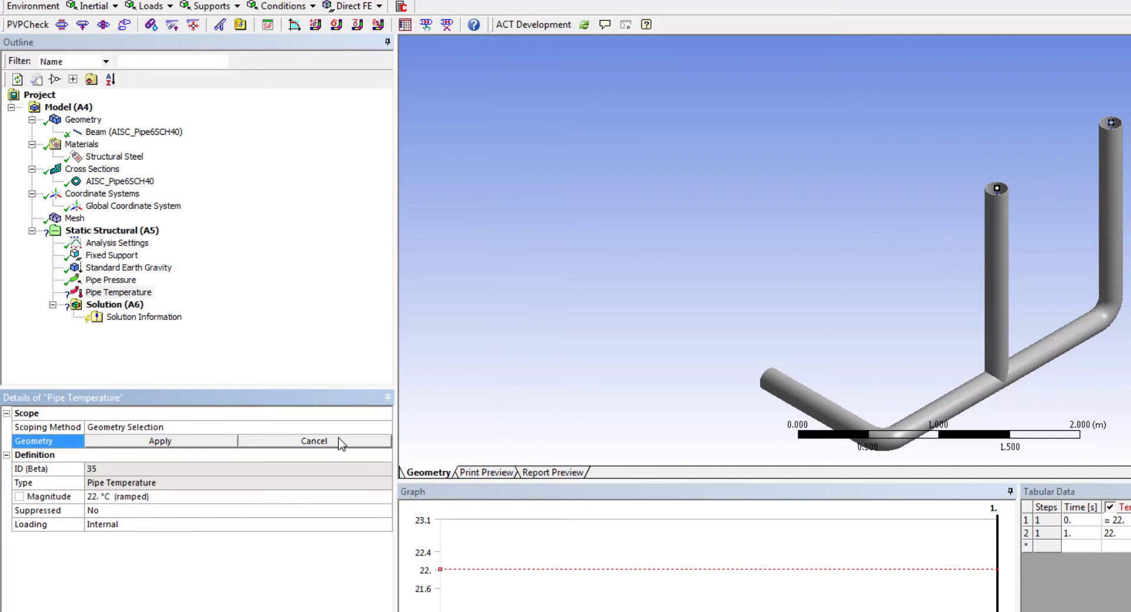
pyautogui.rightClick(463, 436)
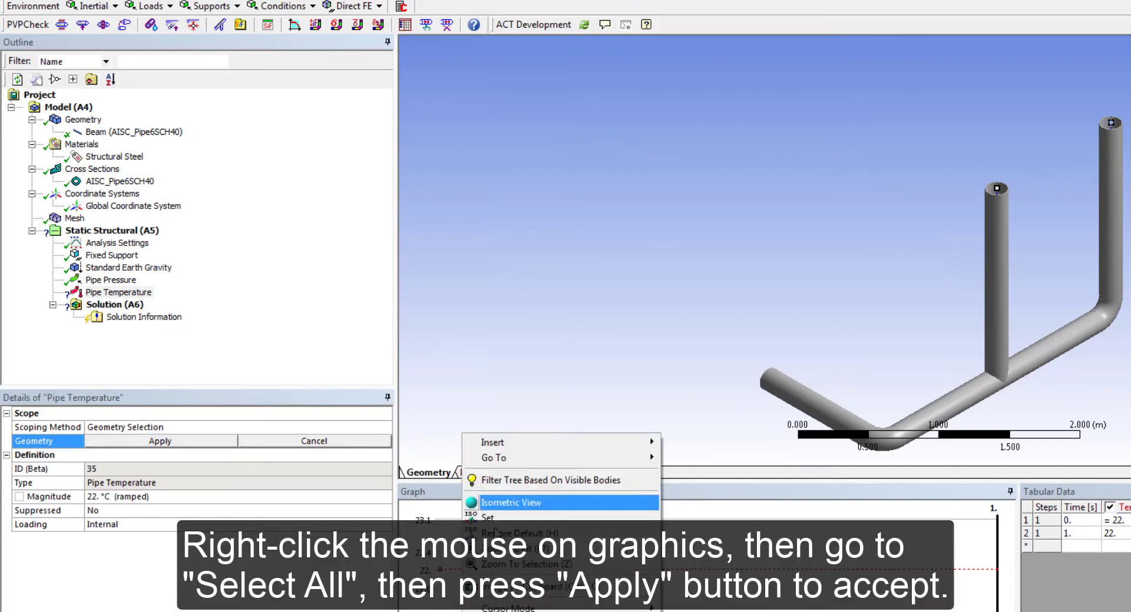
pyautogui.hotkey('ctrl', 'a')
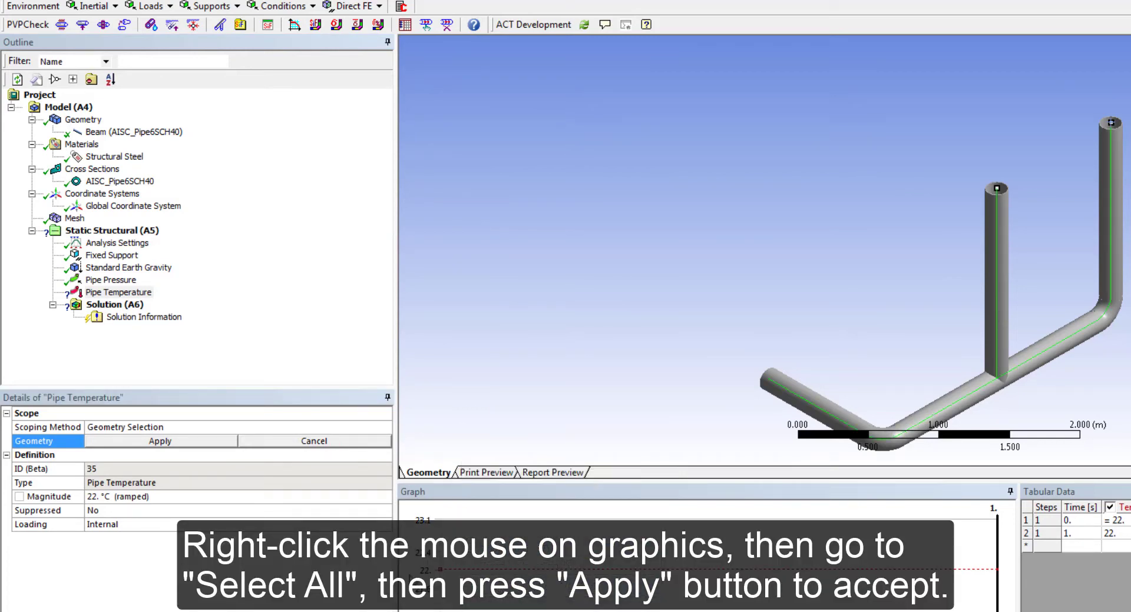
pyautogui.click(191, 446)
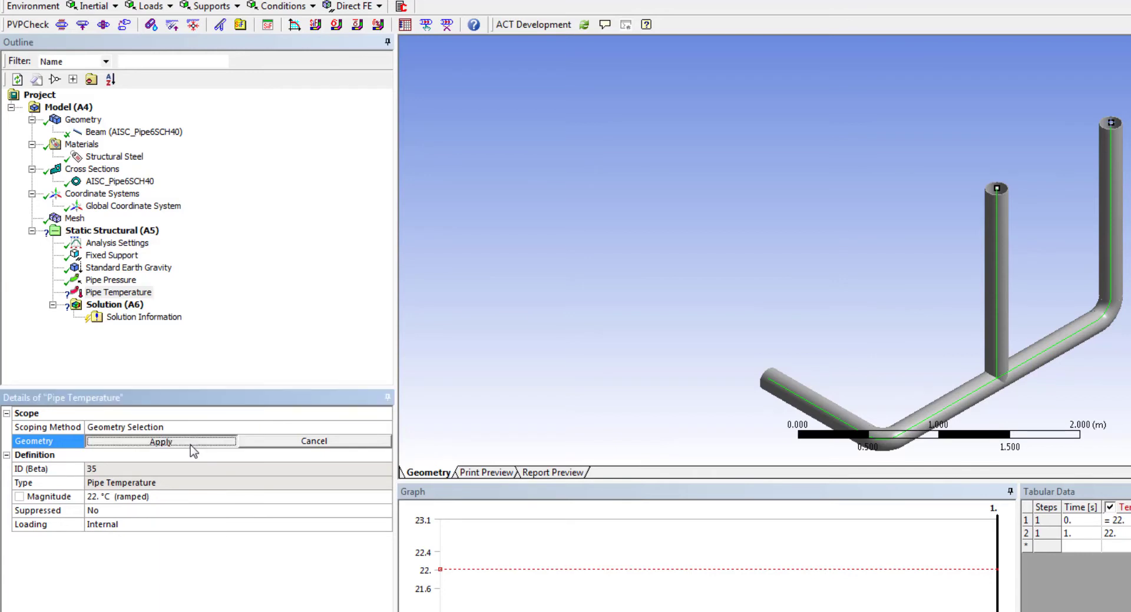
# Set the pipe temperature magnitude to 150 °C
pyautogui.click(174, 498)
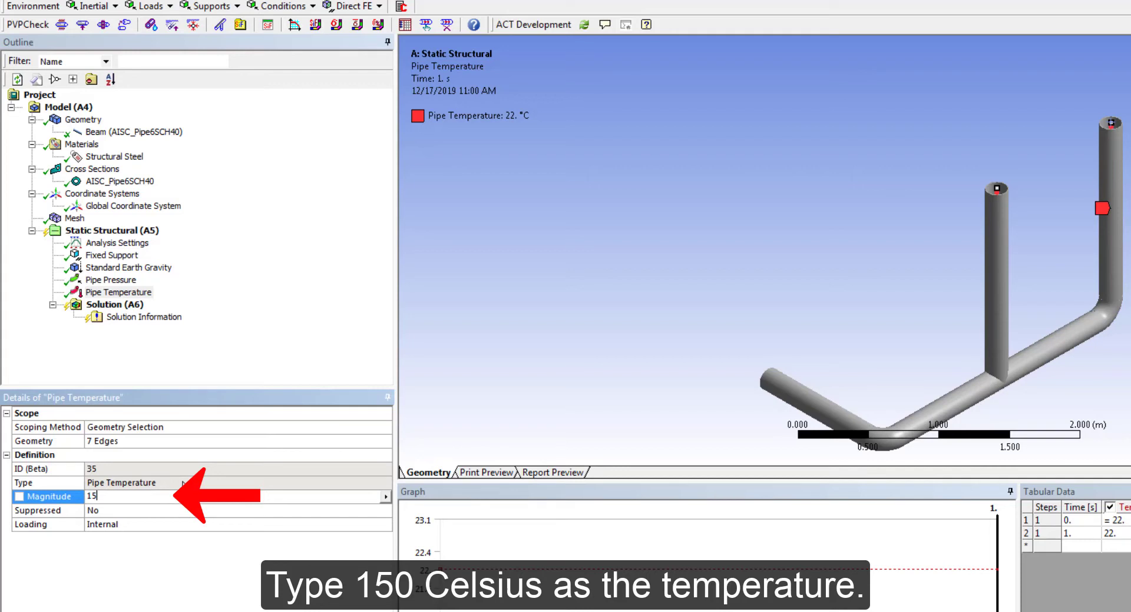
pyautogui.write('150')
pyautogui.press('Return')
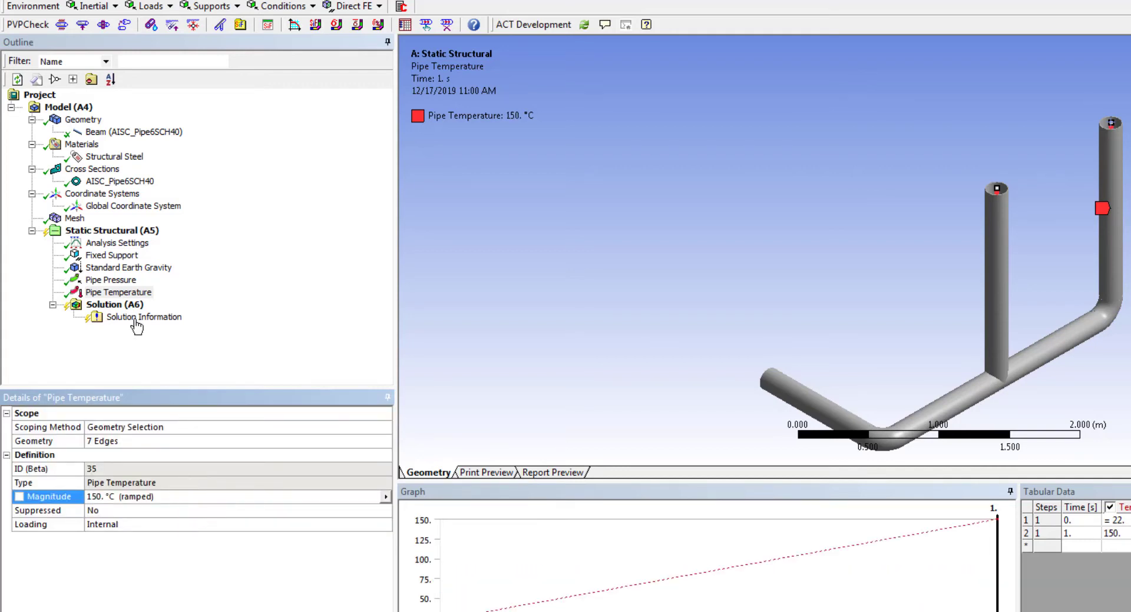
# Insert a Total Deformation result under Solution
pyautogui.click(112, 305)
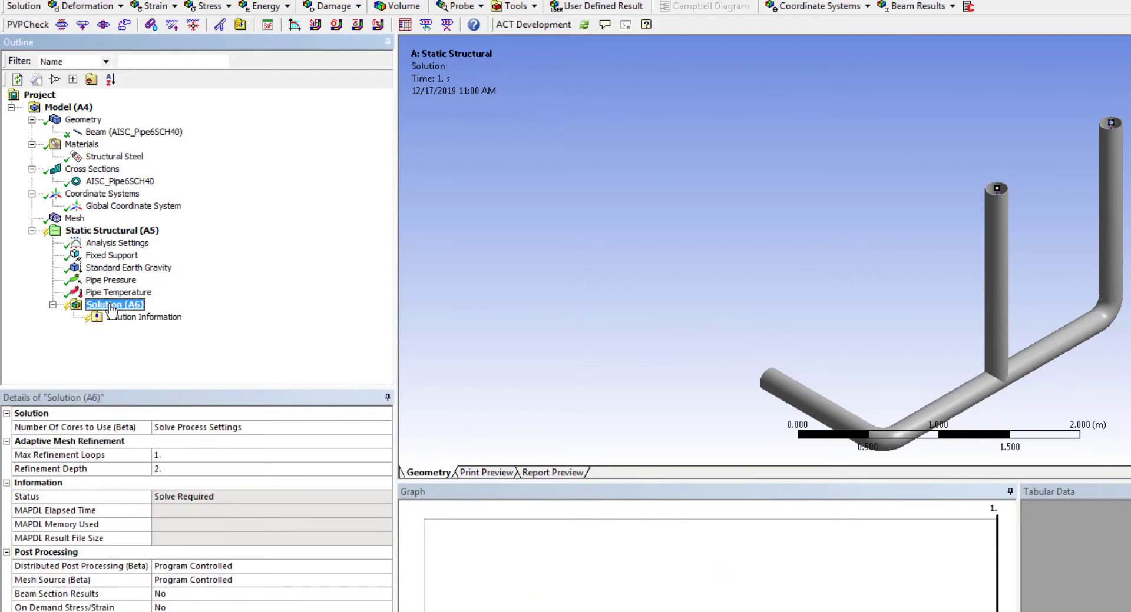
pyautogui.rightClick(112, 306)
pyautogui.moveTo(124, 315)
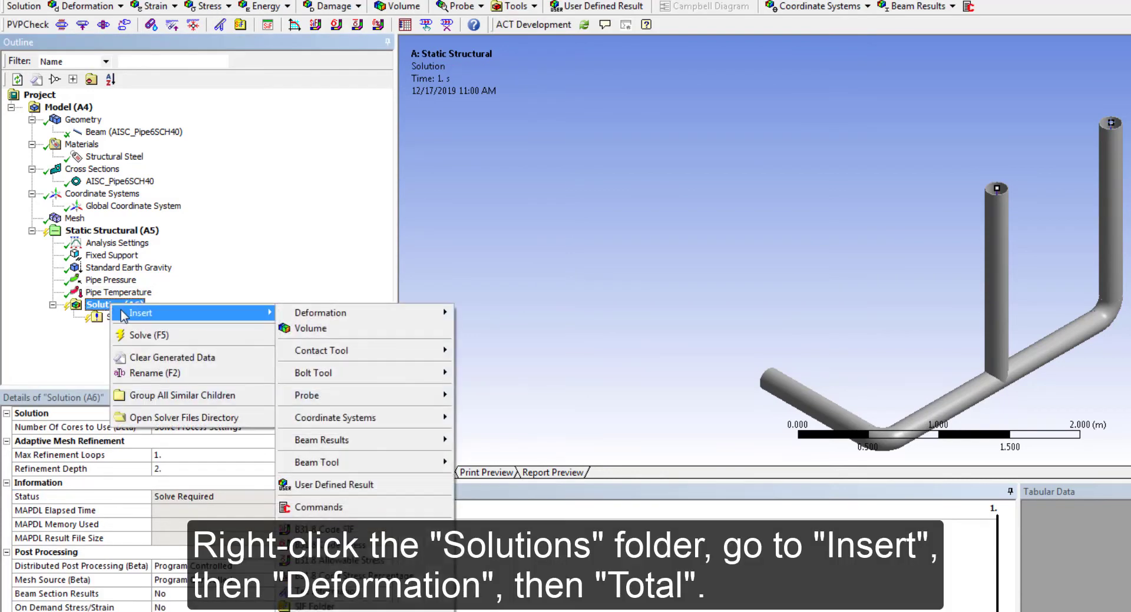
pyautogui.moveTo(304, 319)
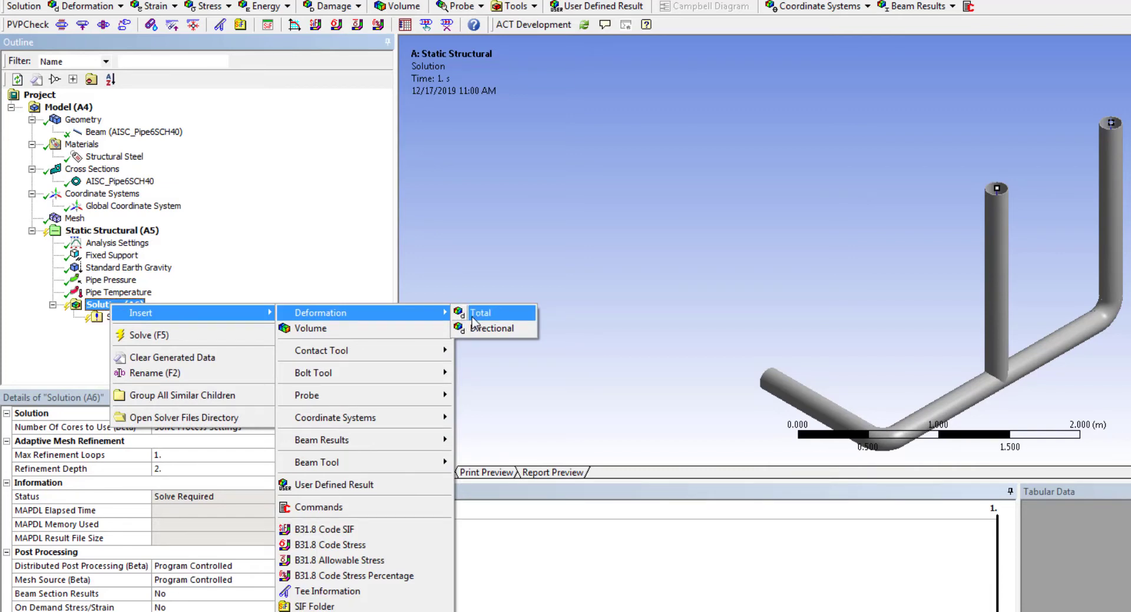
pyautogui.click(477, 313)
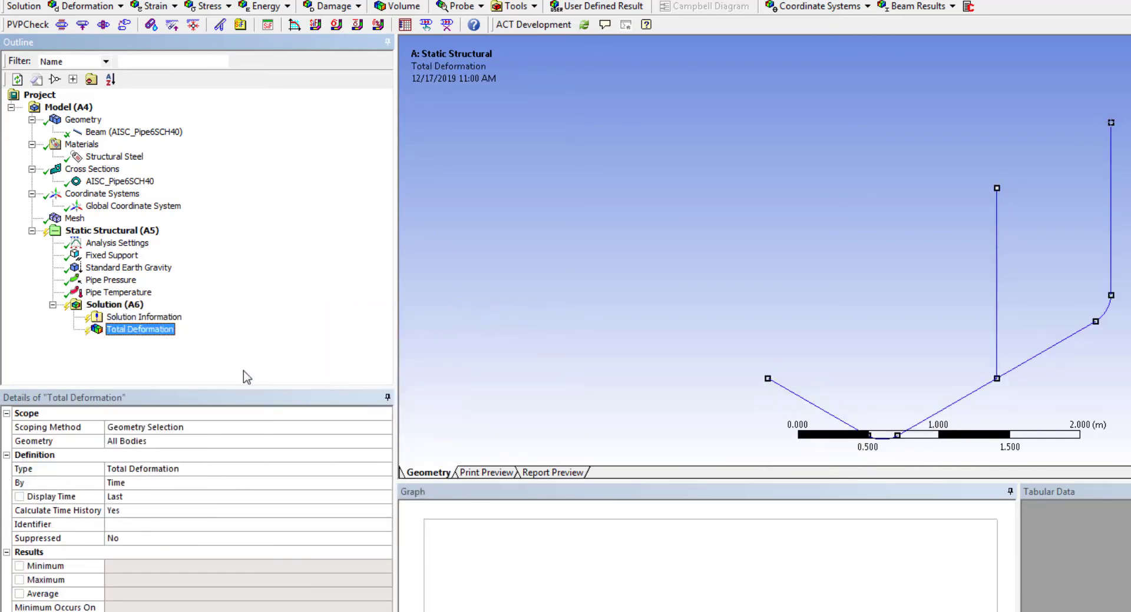
# Rename the result to 'Total Deformation Total'
pyautogui.rightClick(150, 335)
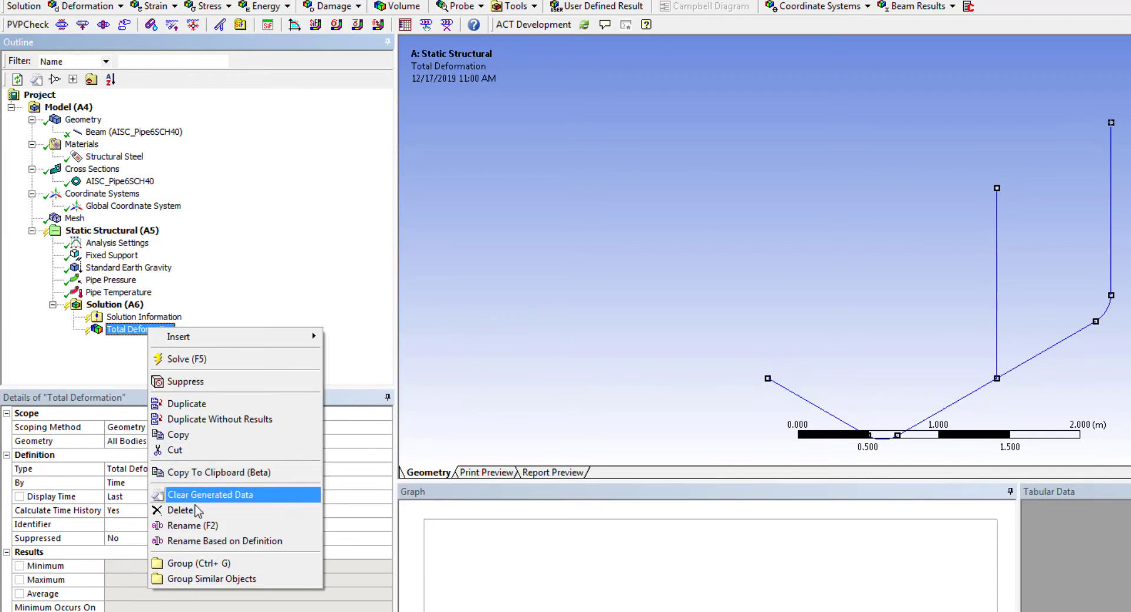
pyautogui.click(206, 526)
pyautogui.press('End')
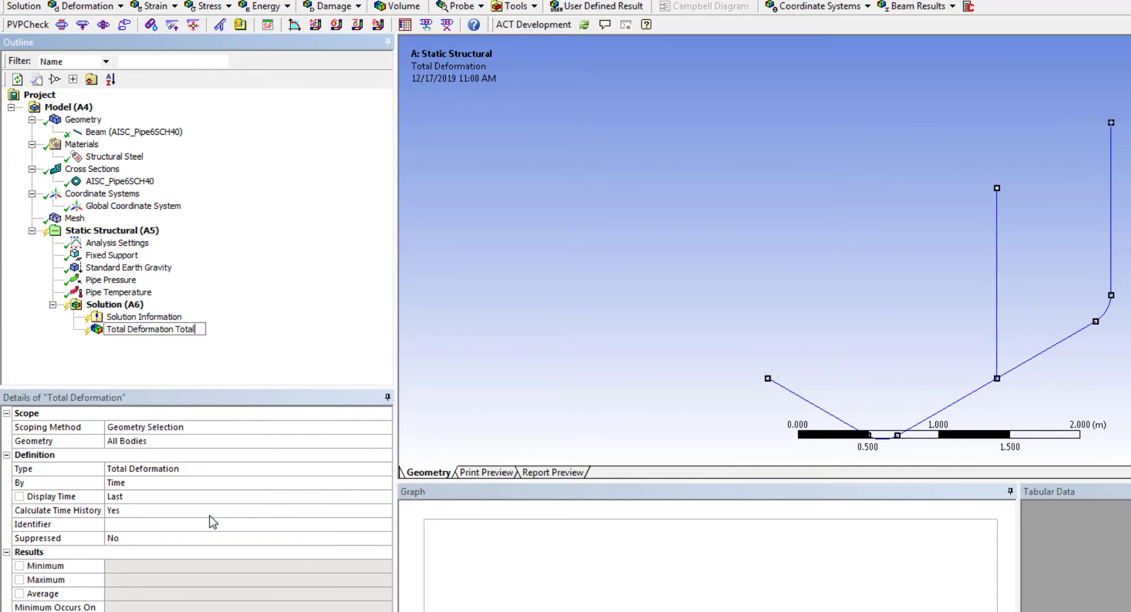
pyautogui.press('Return')
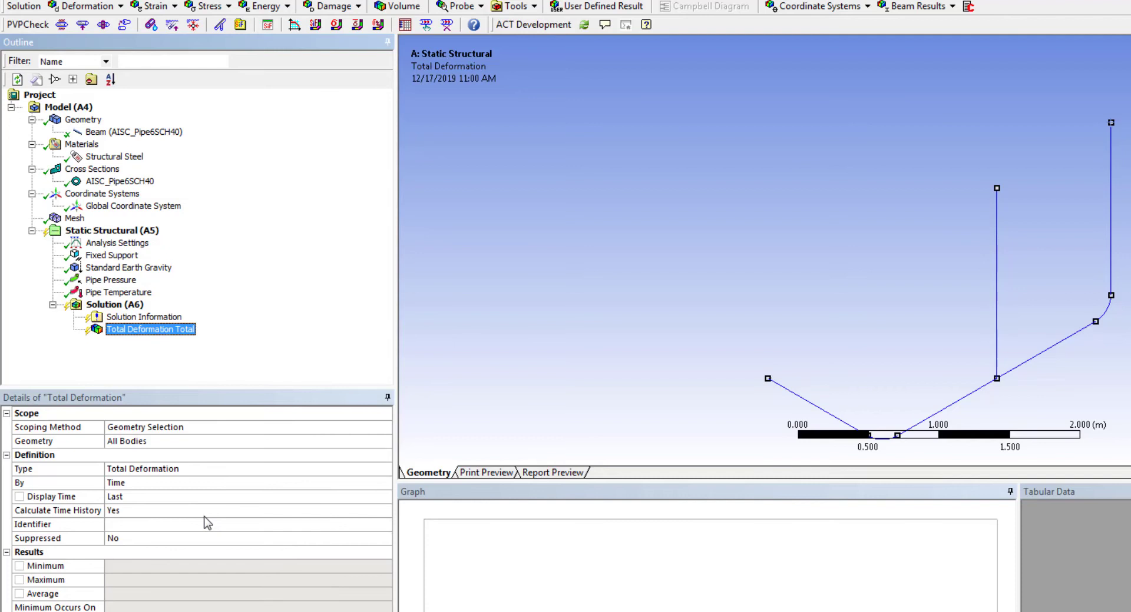
# Insert a Directional Deformation result under Solution
pyautogui.rightClick(106, 307)
pyautogui.moveTo(177, 316)
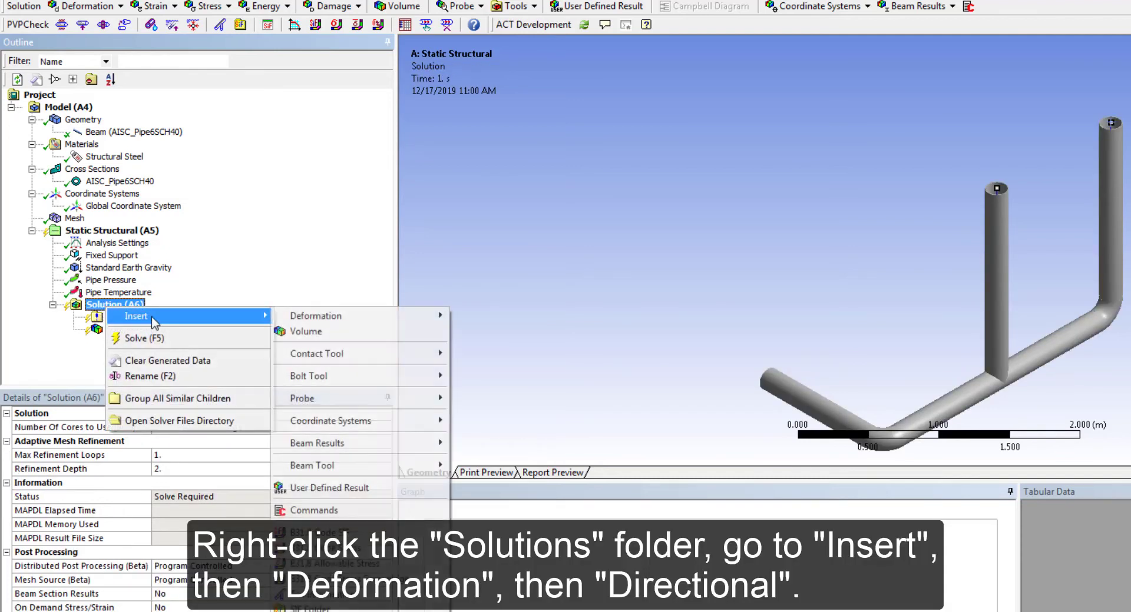
pyautogui.moveTo(328, 319)
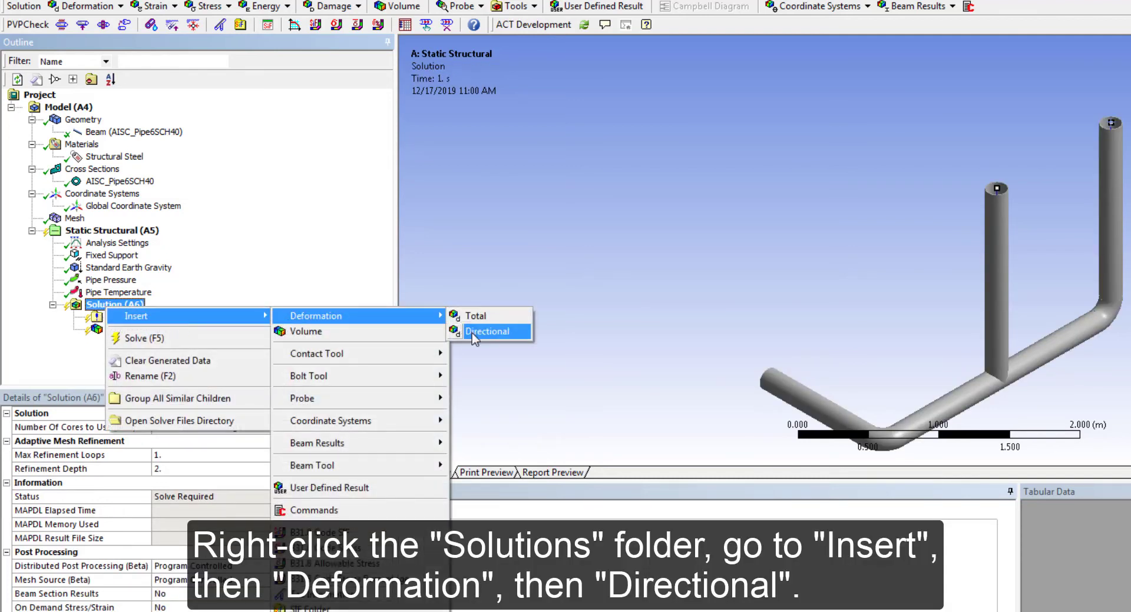
pyautogui.click(487, 331)
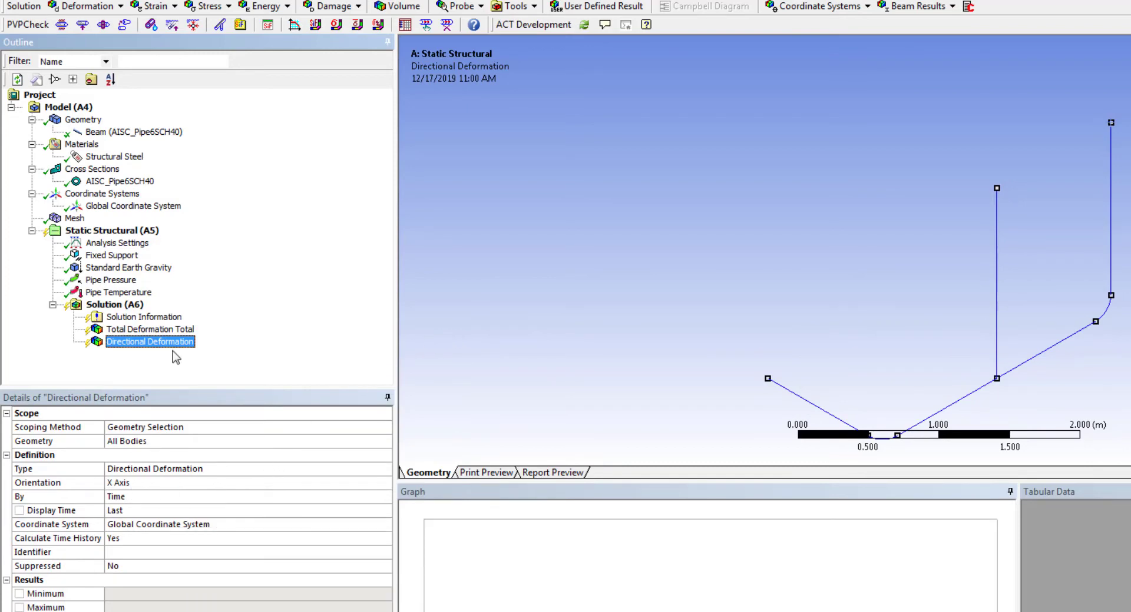
# Rename the directional result to 'Directional Deformation X'
pyautogui.rightClick(167, 344)
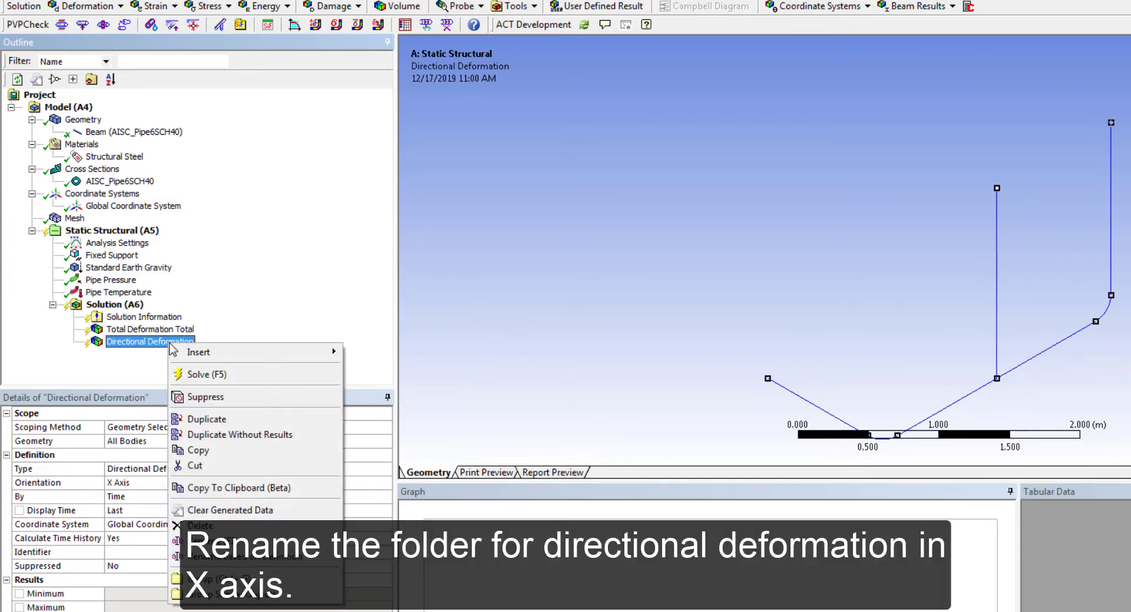
pyautogui.click(197, 540)
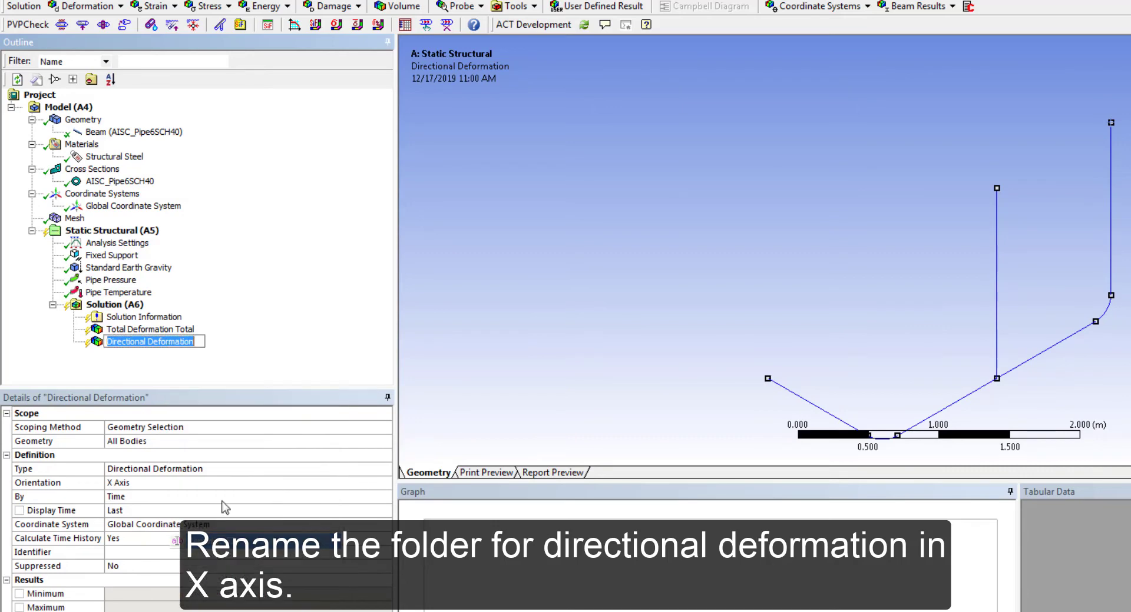
pyautogui.press('End')
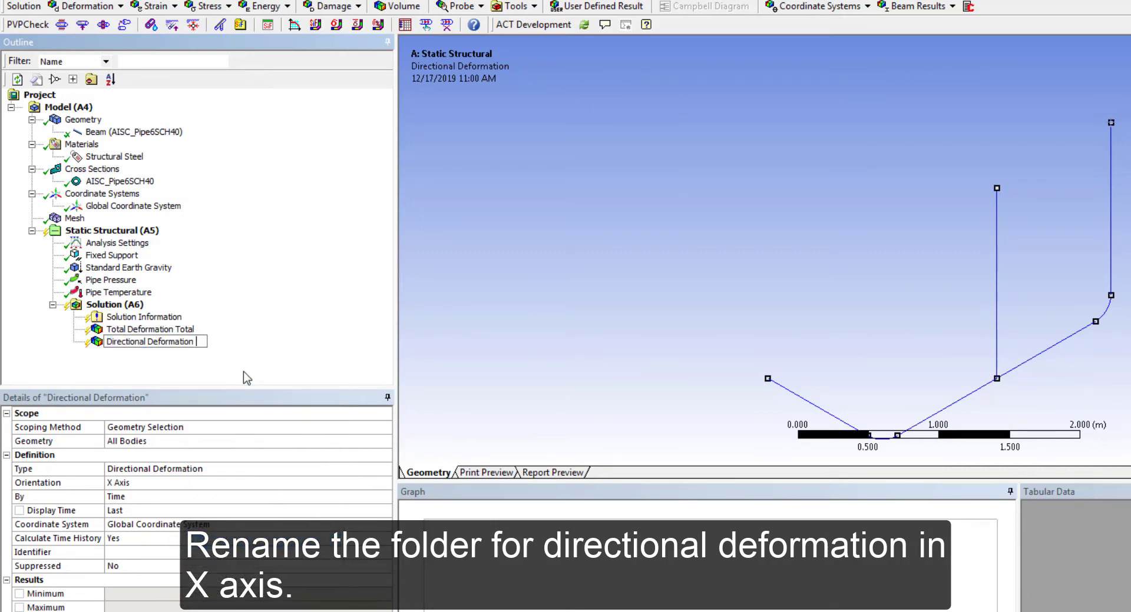
pyautogui.press('Return')
pyautogui.click(118, 305)
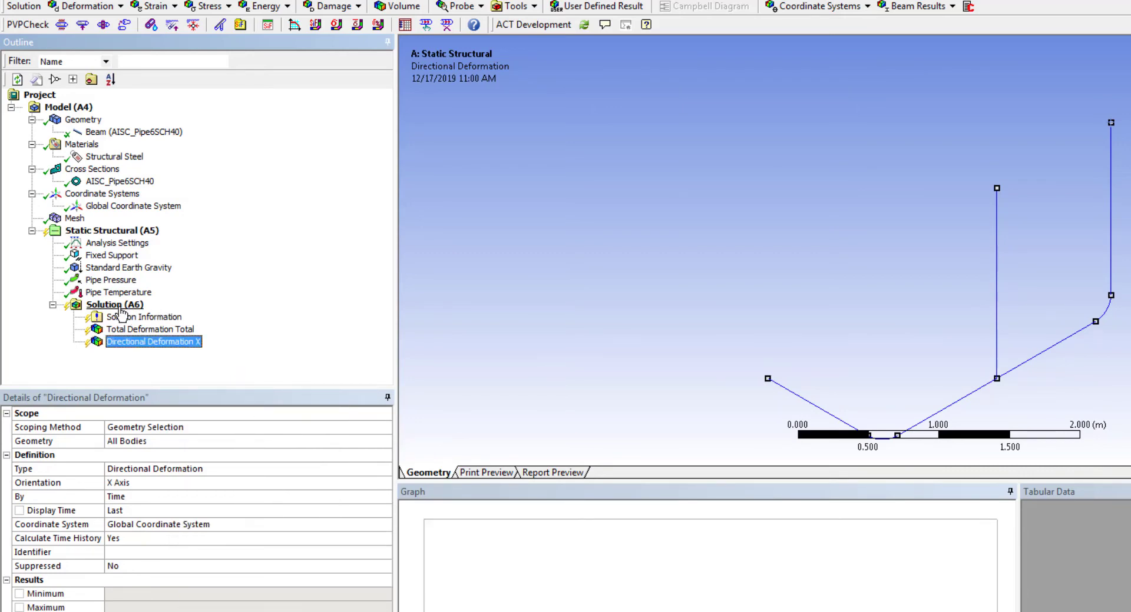
# Insert another Directional Deformation result oriented along the Y Axis
pyautogui.rightClick(121, 308)
pyautogui.moveTo(141, 314)
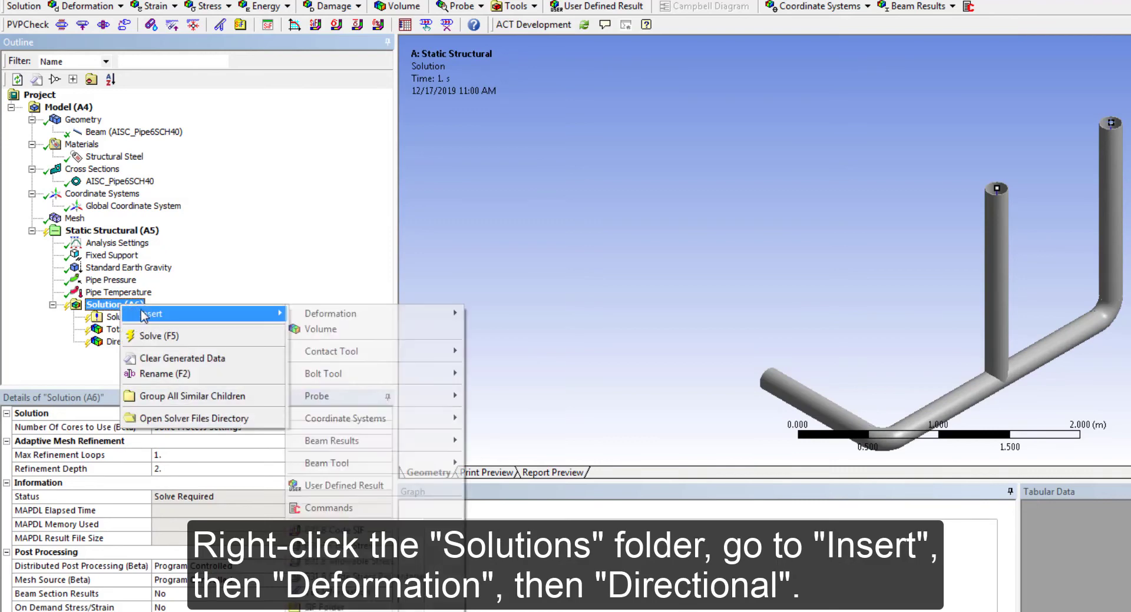
pyautogui.moveTo(320, 312)
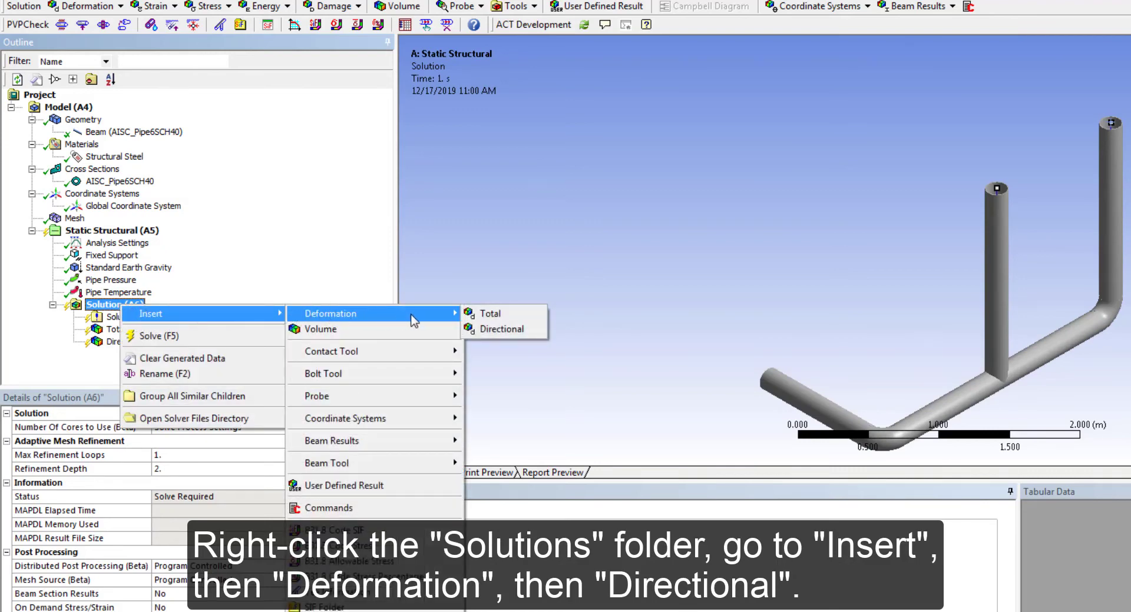
pyautogui.click(489, 329)
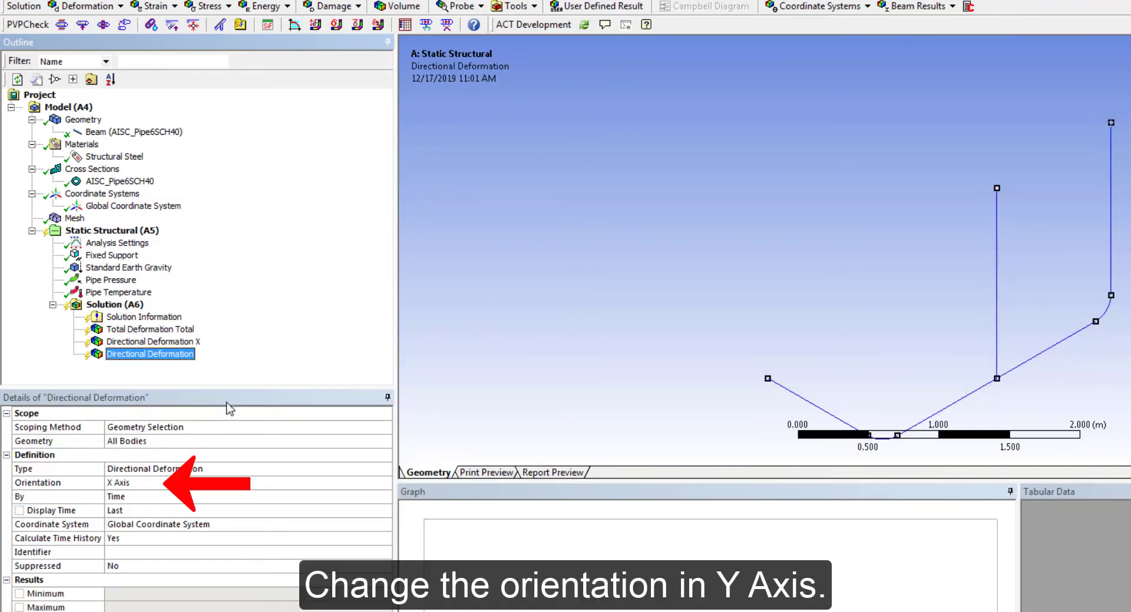
pyautogui.click(219, 478)
pyautogui.click(385, 484)
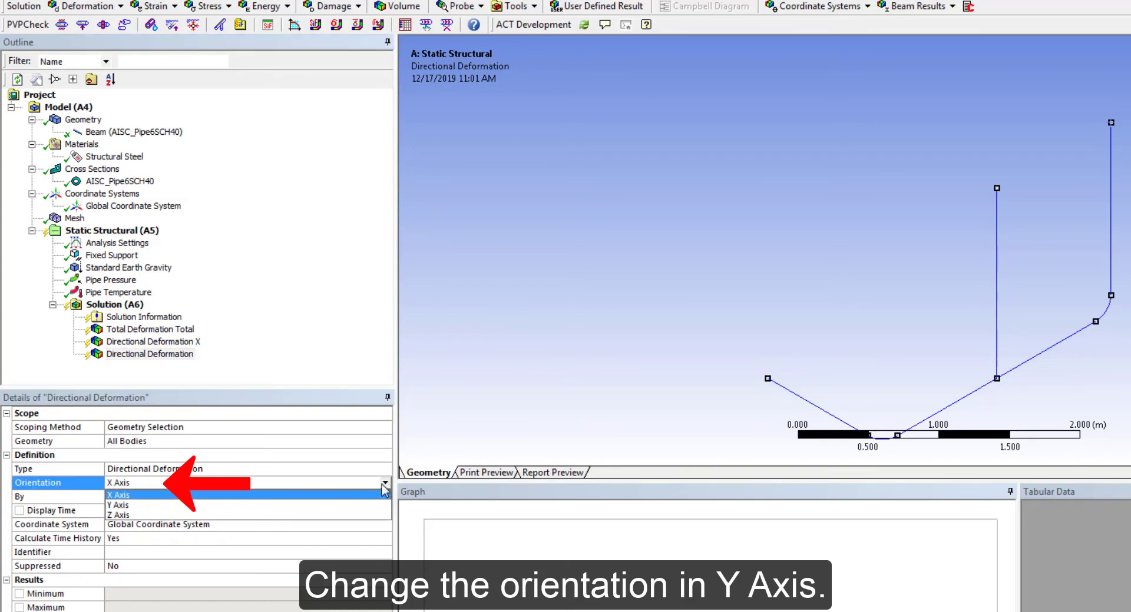
pyautogui.click(328, 507)
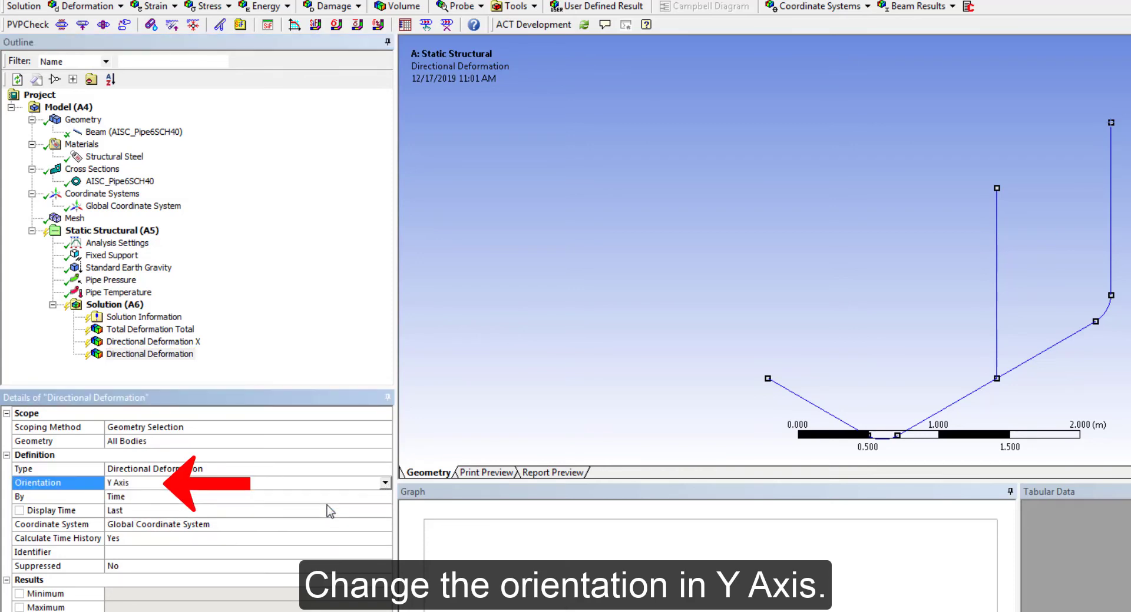
# Rename the Y-axis result to 'Directional Deformation Y'
pyautogui.rightClick(164, 353)
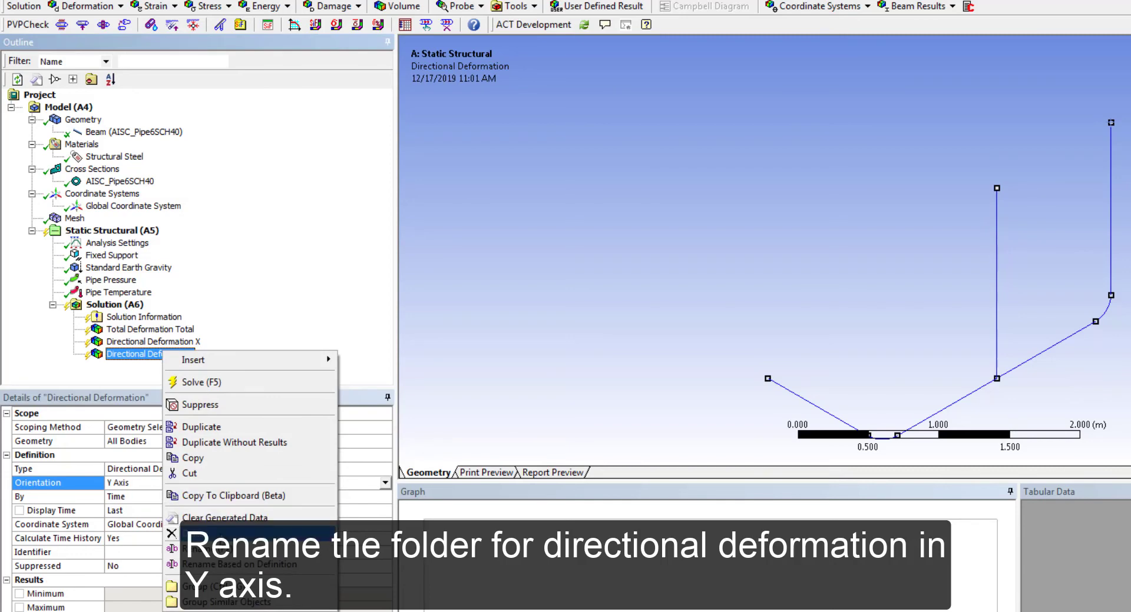
pyautogui.click(227, 550)
pyautogui.press('End')
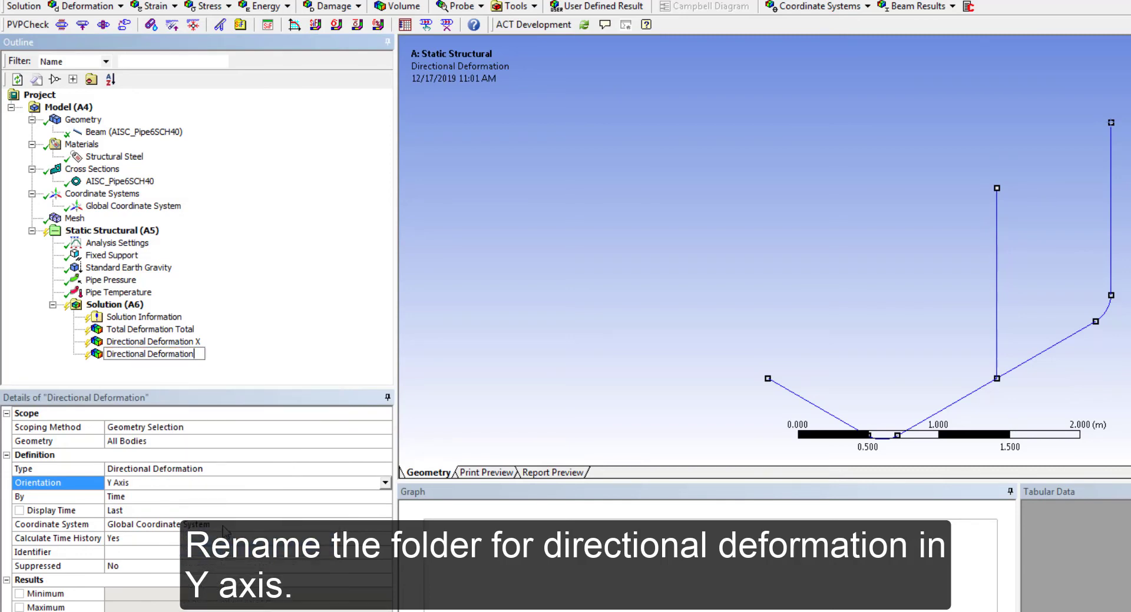
pyautogui.press('Return')
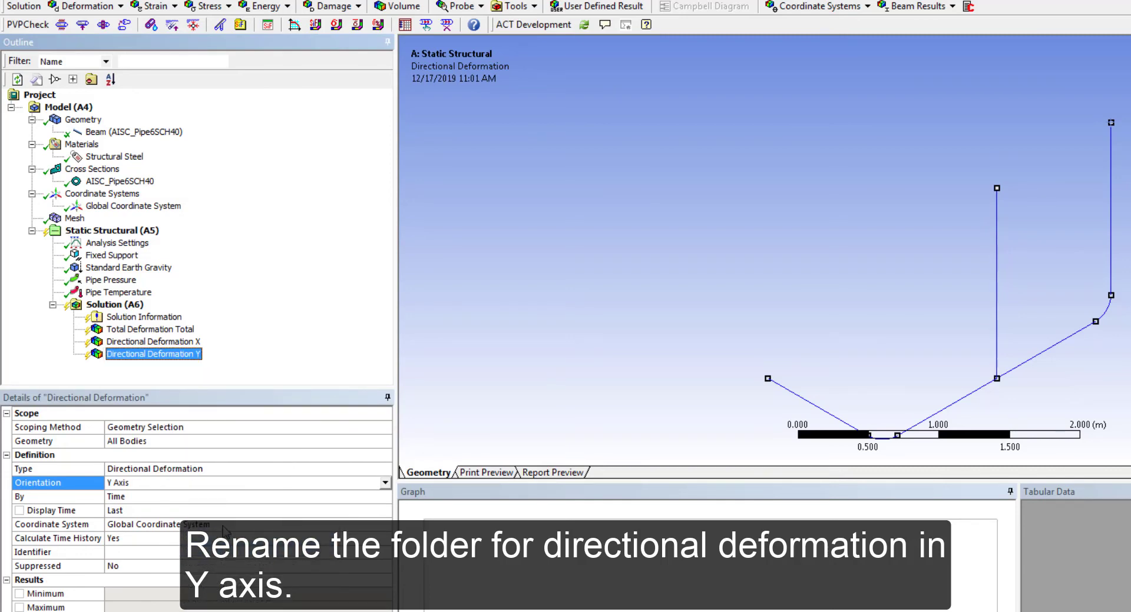
pyautogui.click(111, 306)
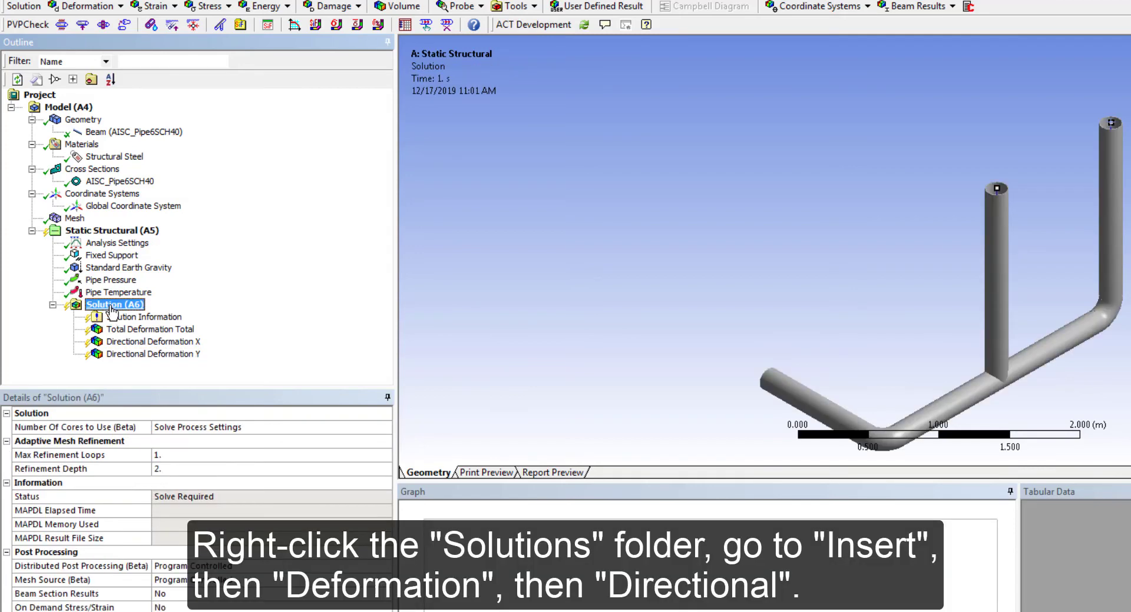
# Insert a third Directional Deformation result under Solution, oriented along the Z Axis
pyautogui.rightClick(112, 310)
pyautogui.moveTo(172, 316)
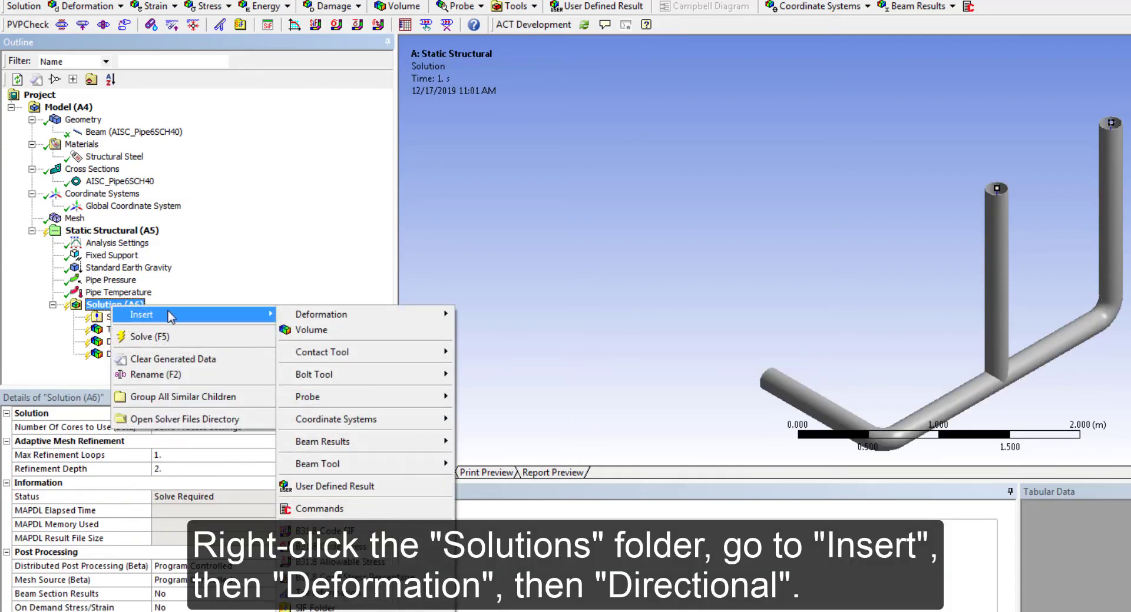
pyautogui.moveTo(318, 315)
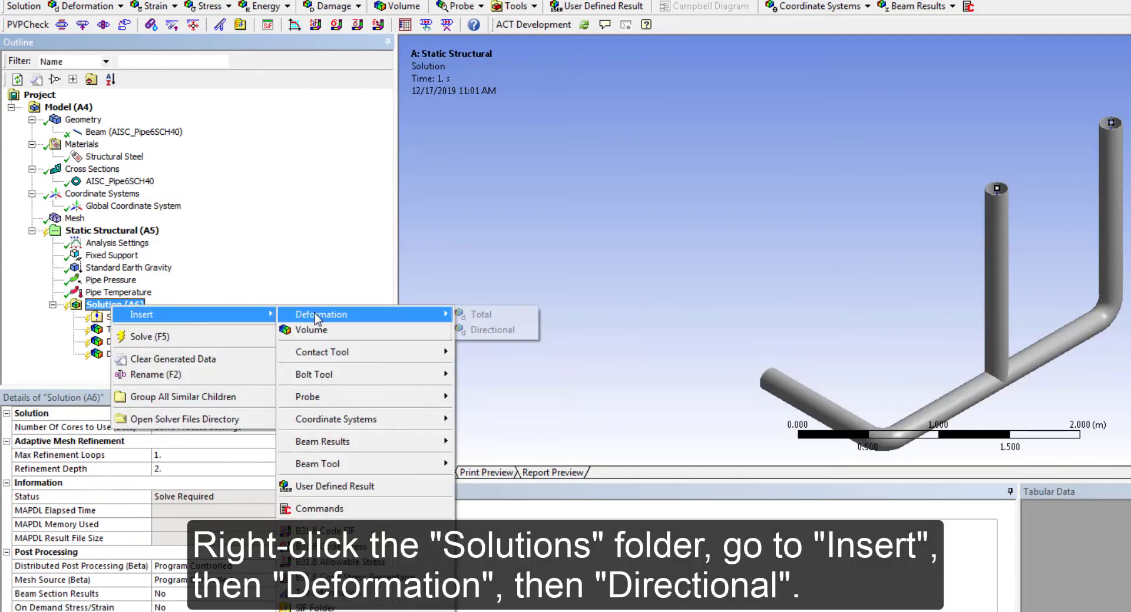
pyautogui.click(489, 331)
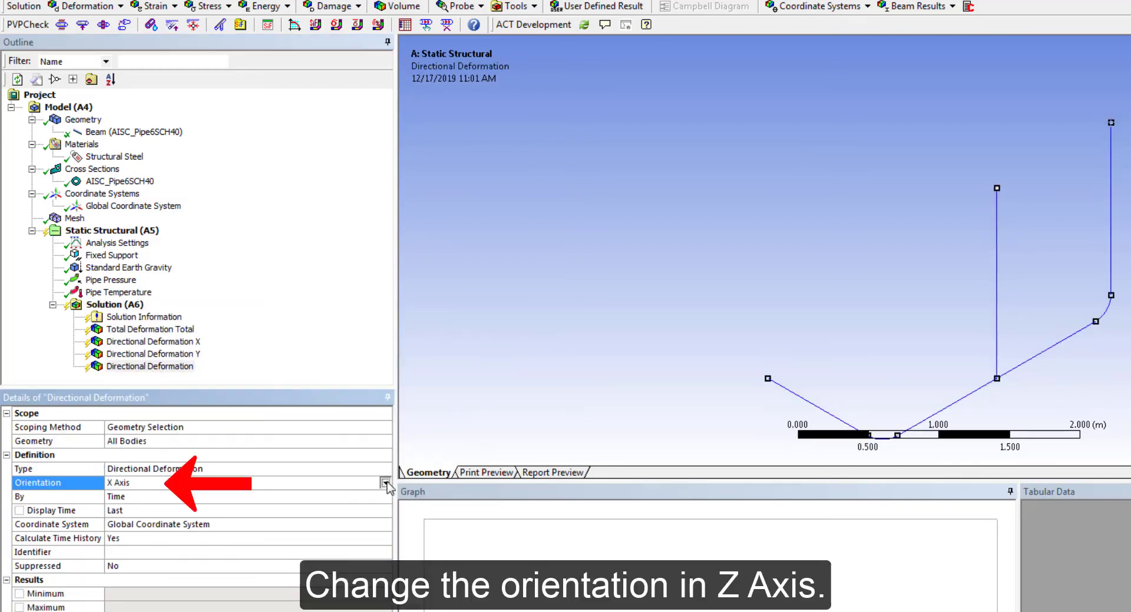
pyautogui.click(386, 483)
pyautogui.click(292, 516)
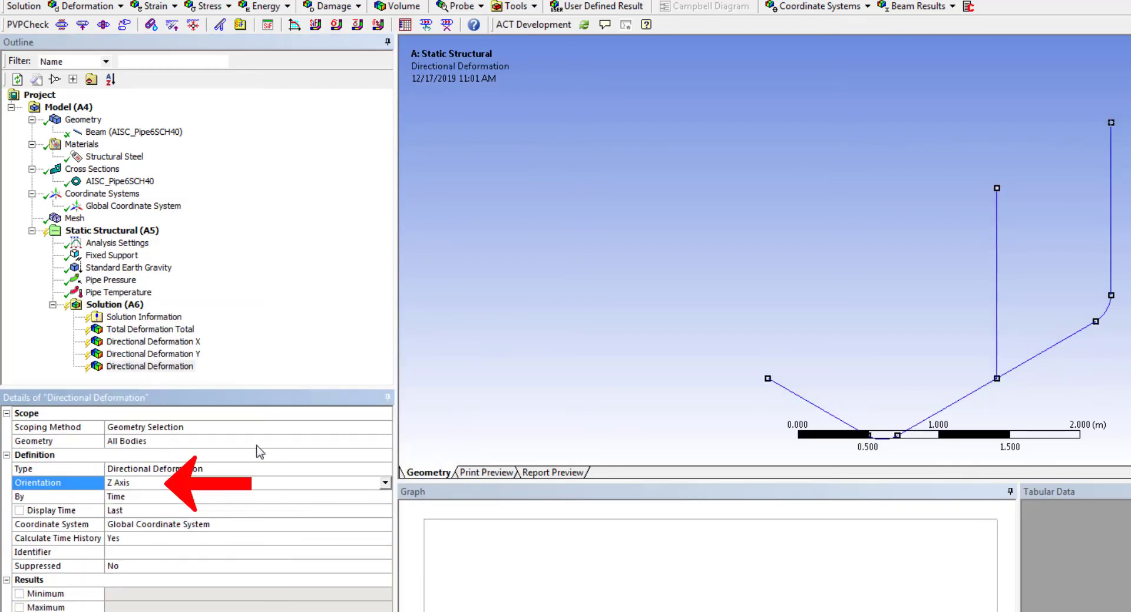
# Rename the new result to 'Directional Deformation Z'
pyautogui.rightClick(171, 367)
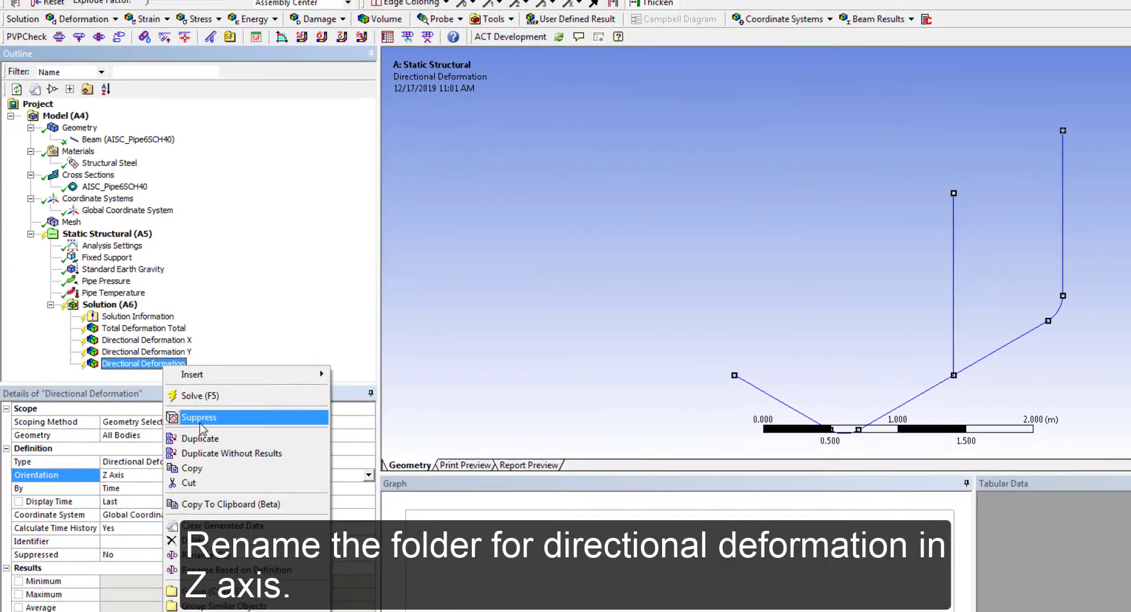
pyautogui.click(203, 559)
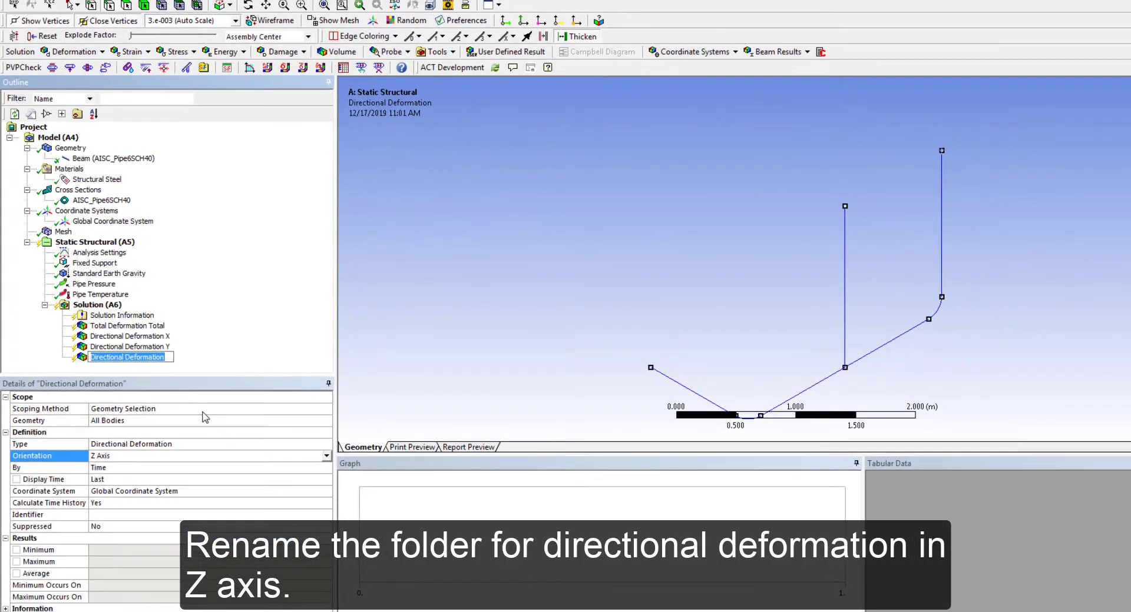
pyautogui.press('End')
pyautogui.write('Z')
pyautogui.press('Return')
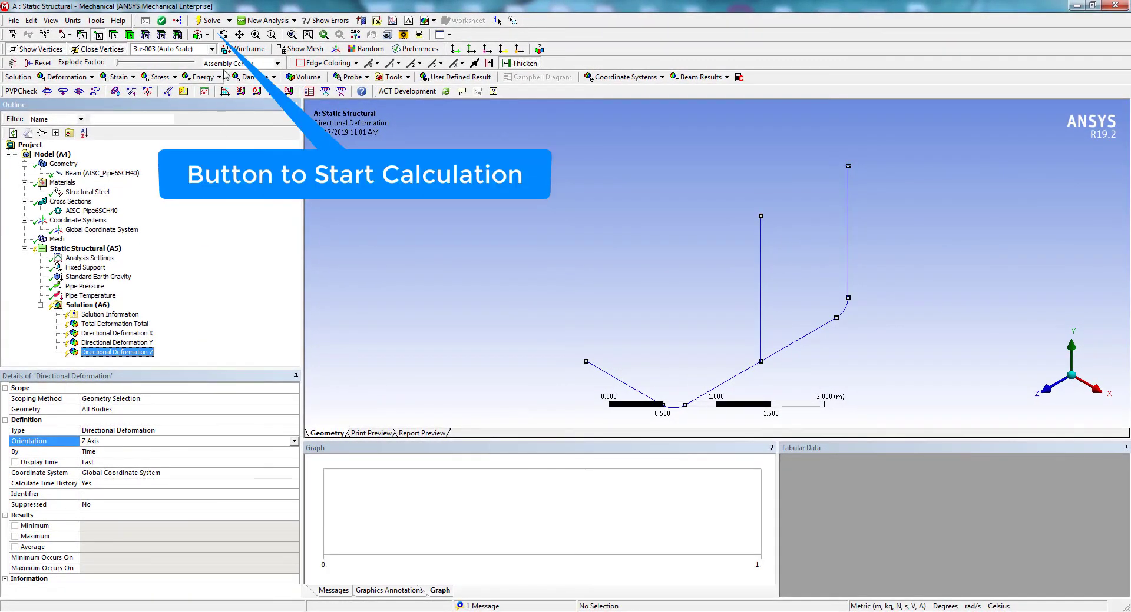
# Solve the model to compute Directional Deformation Z, ranging from -1.0361e-003 m to 5.7942e-004 m
pyautogui.click(210, 21)
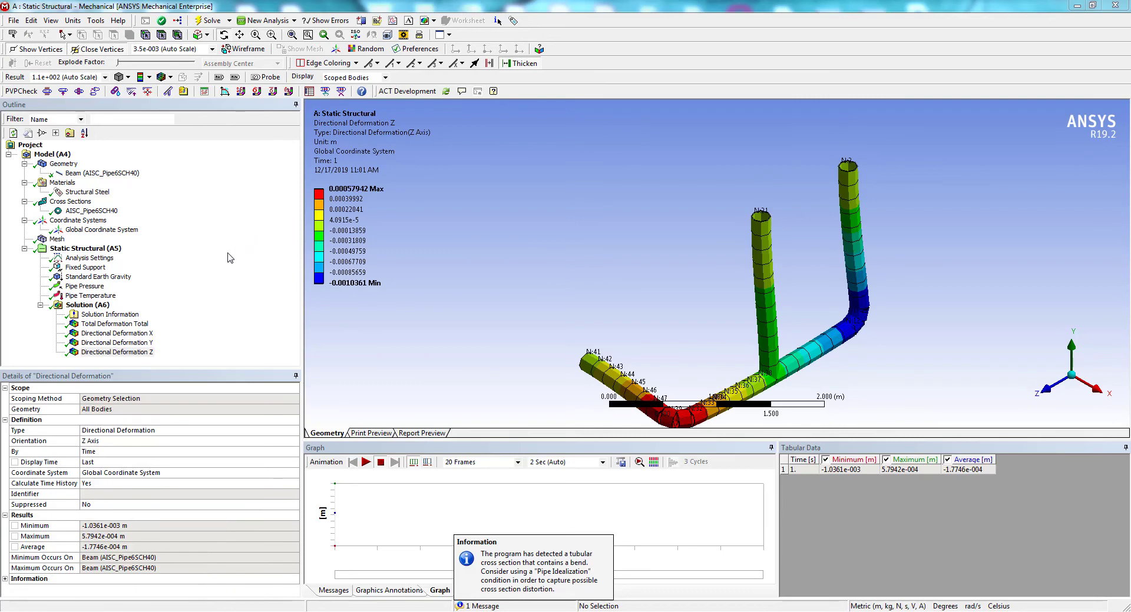
pyautogui.click(133, 324)
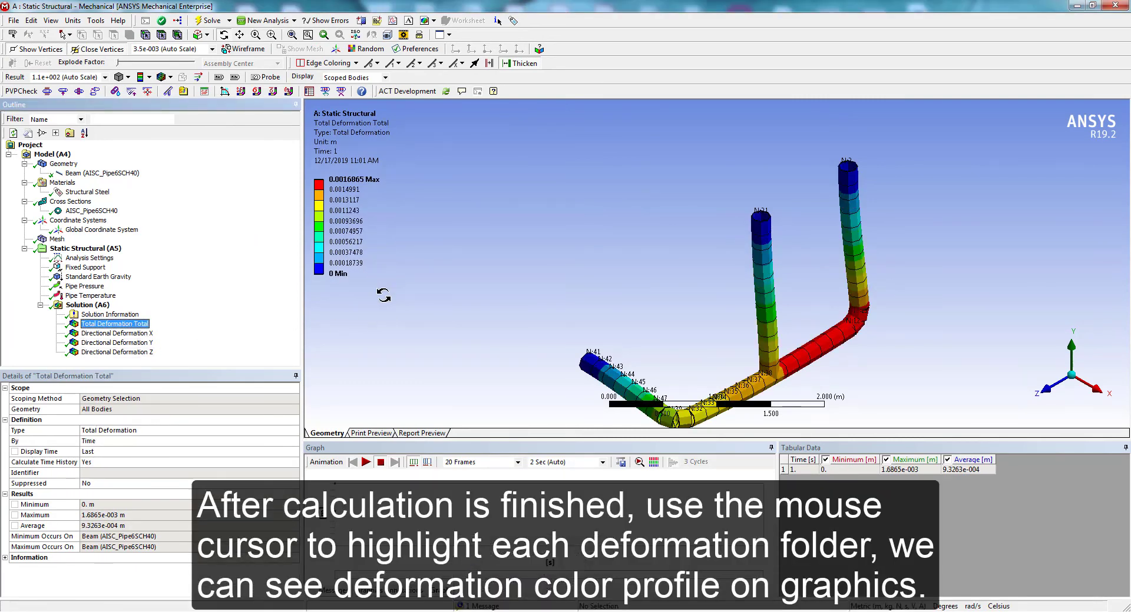
pyautogui.click(136, 334)
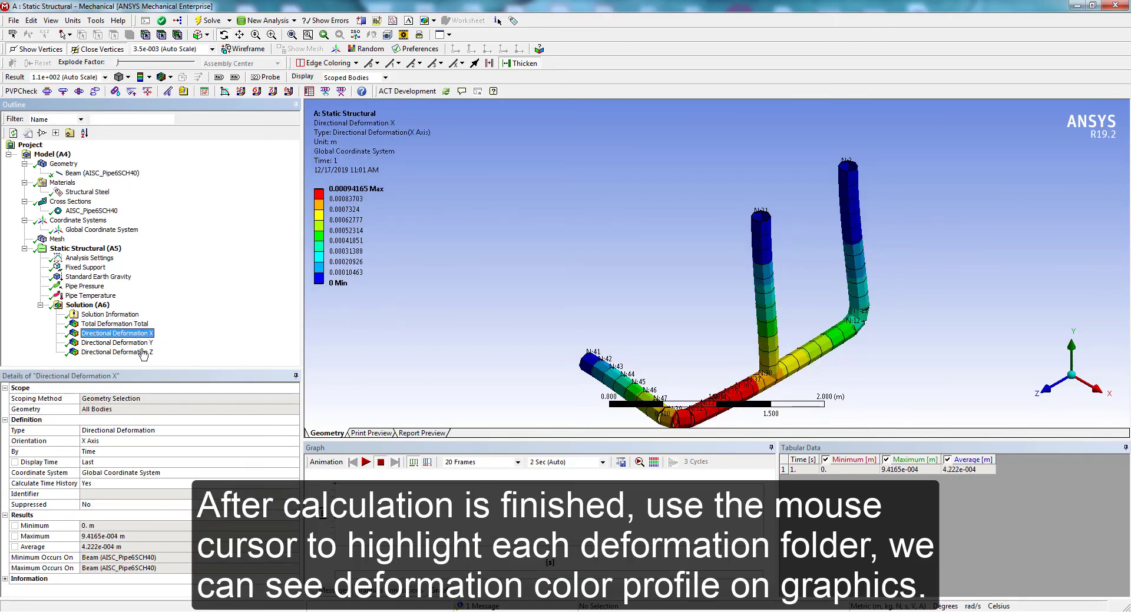
pyautogui.click(140, 344)
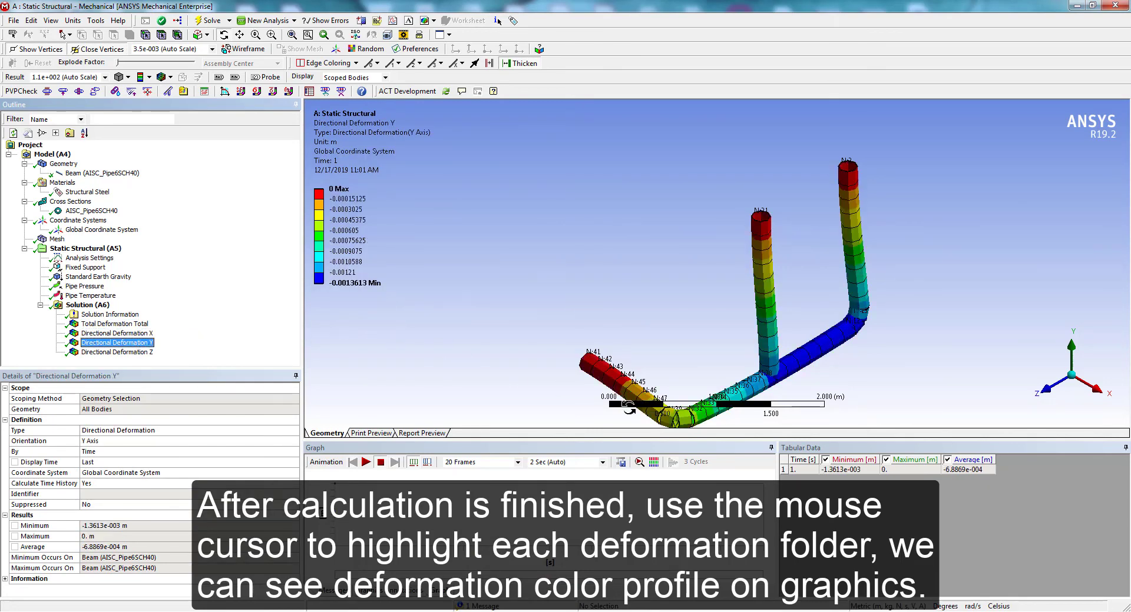
pyautogui.click(135, 352)
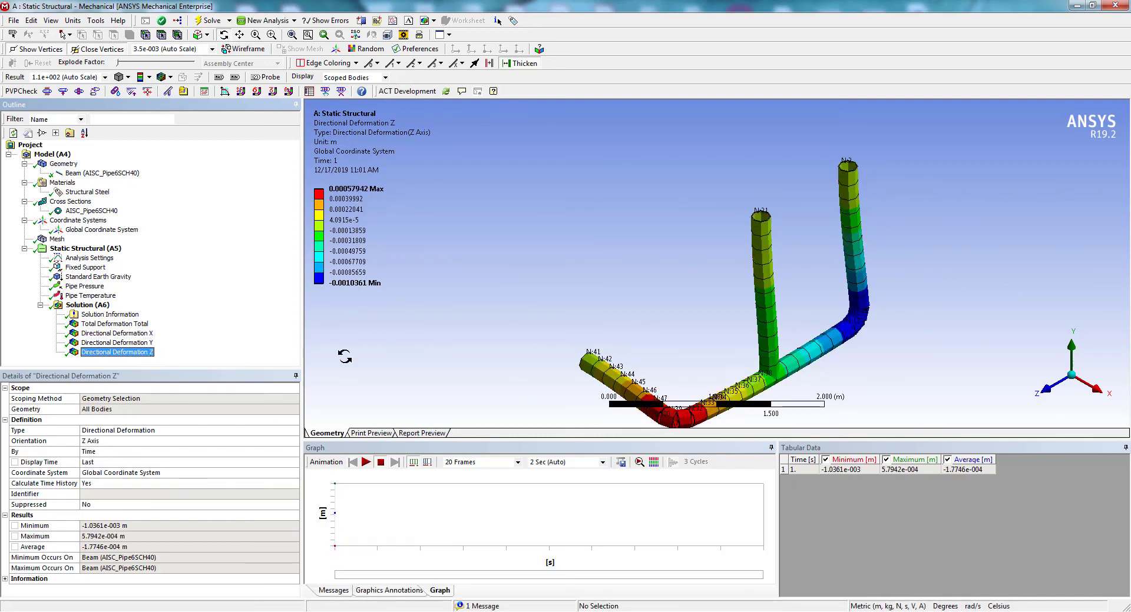